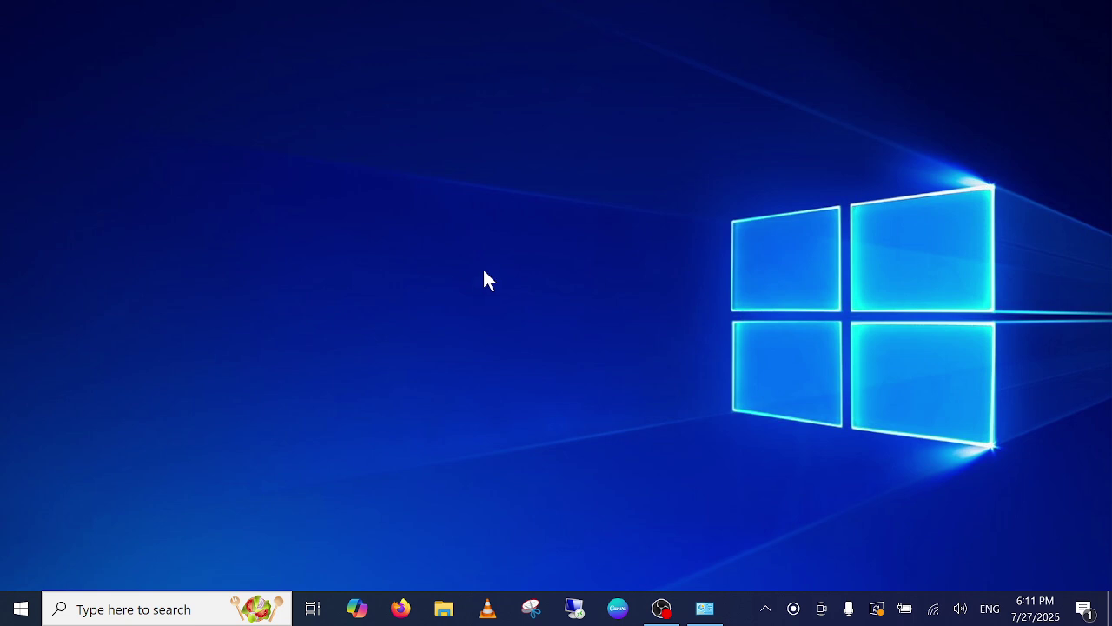
Open the Windows Update page in Windows Settings to review the update status
left_click(16, 608)
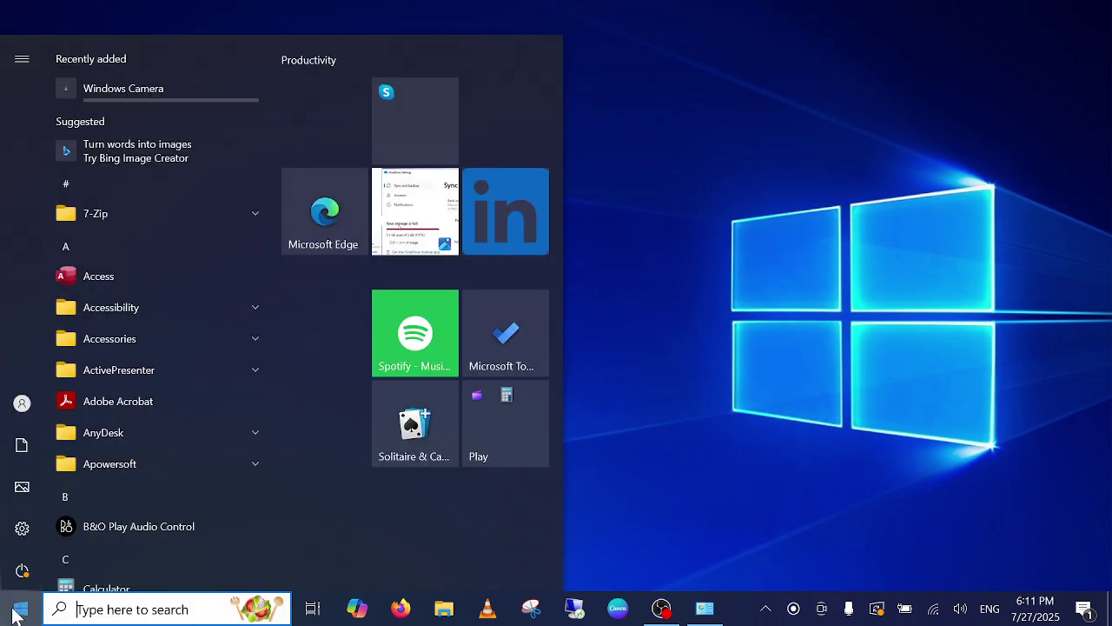
left_click(23, 533)
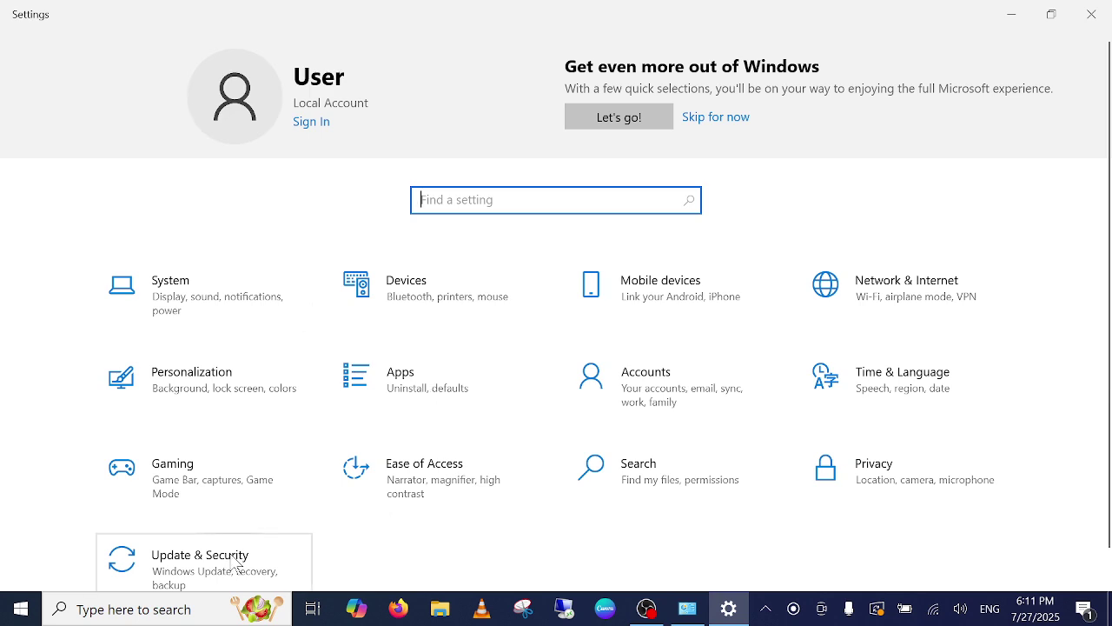
left_click(236, 565)
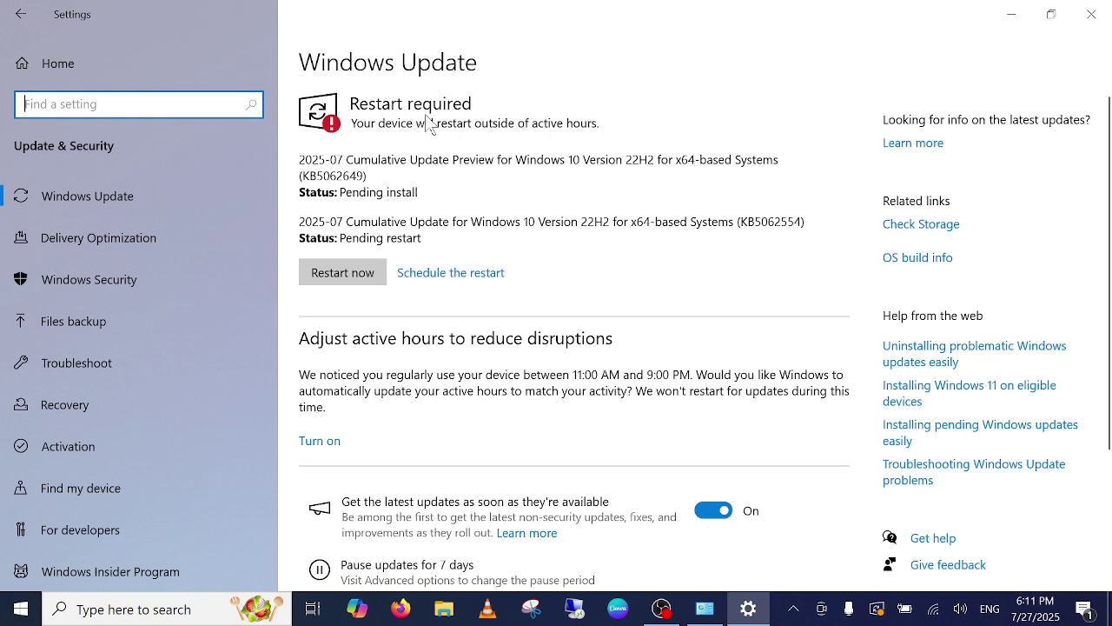
Close Settings, switch to Google Chrome and search the web for "pc health check app"
left_click(142, 608)
type("goo")
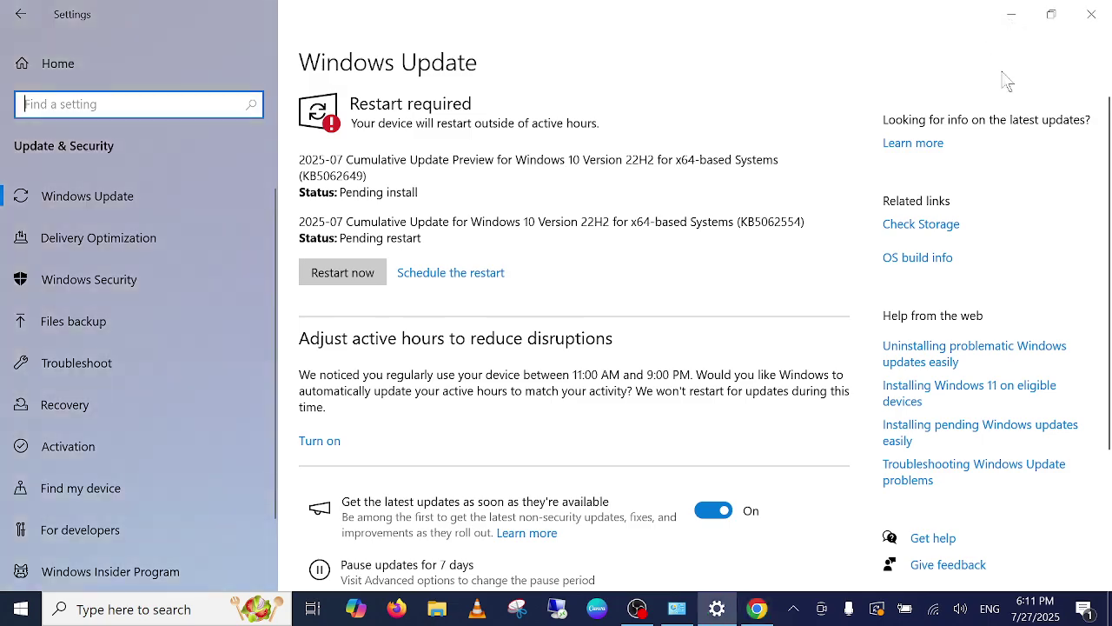
left_click(1093, 19)
left_click(748, 608)
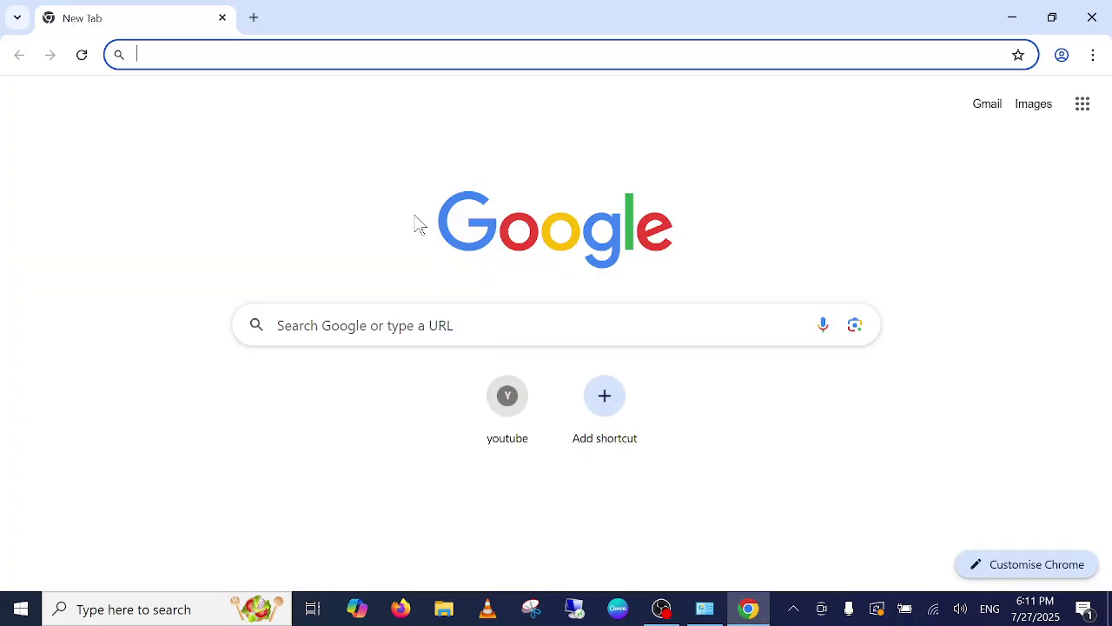
left_click(426, 54)
type("pc health check app")
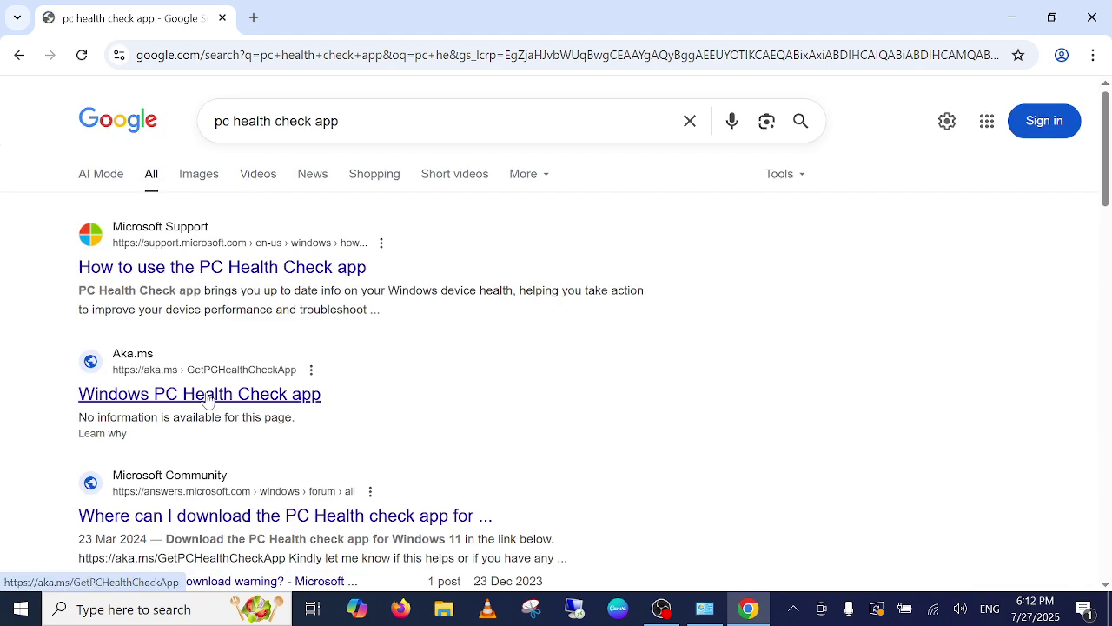
Start downloading the Windows PC Health Check installer from the Aka.ms search result, and close the browser
left_click(191, 408)
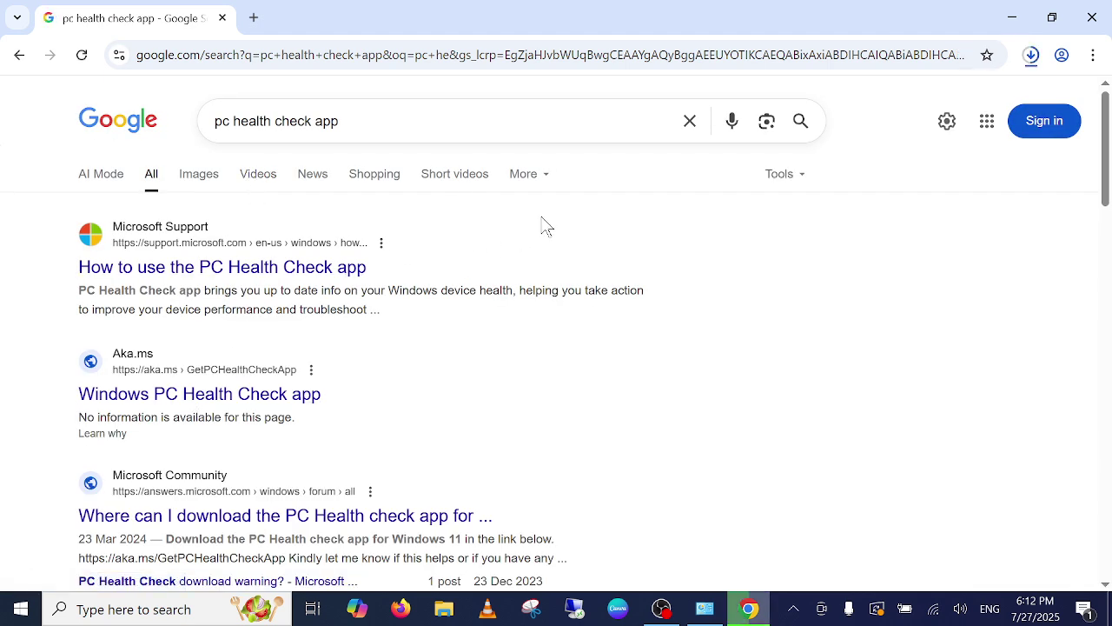
left_click(1030, 55)
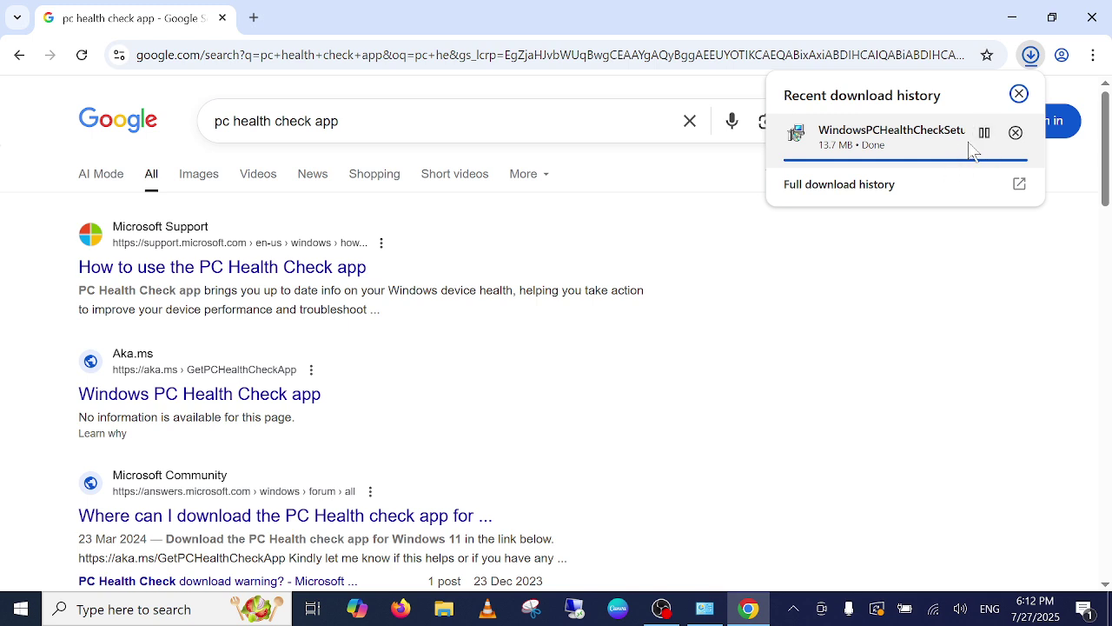
left_click(1092, 17)
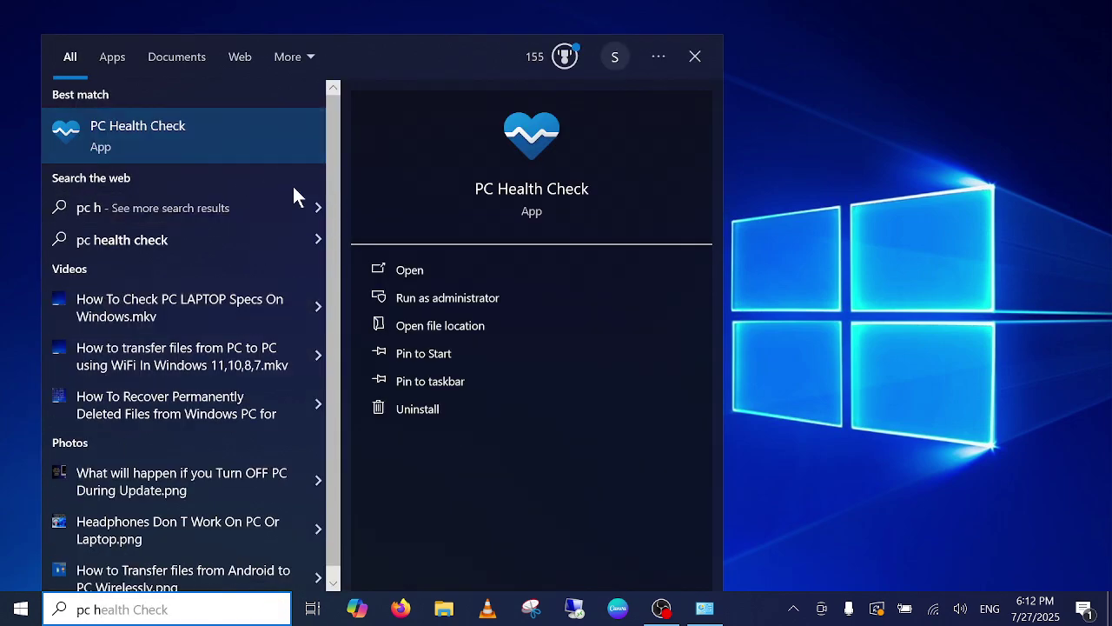
Launch PC Health Check, check the PC against the Windows 11 system requirements and show all results
left_click(416, 272)
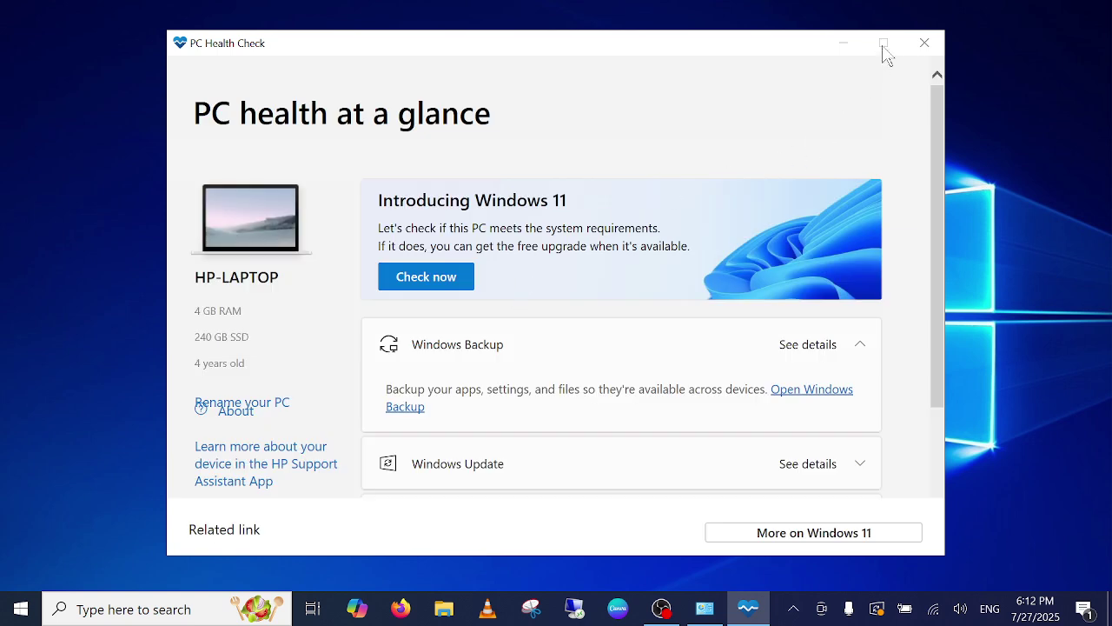
left_click(439, 286)
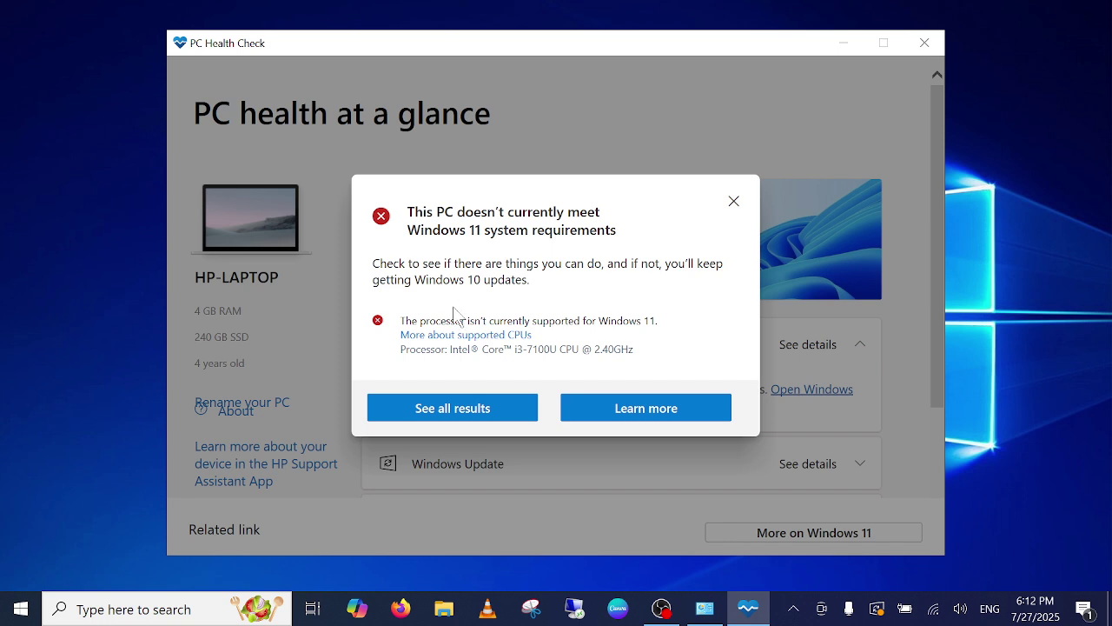
left_click(467, 421)
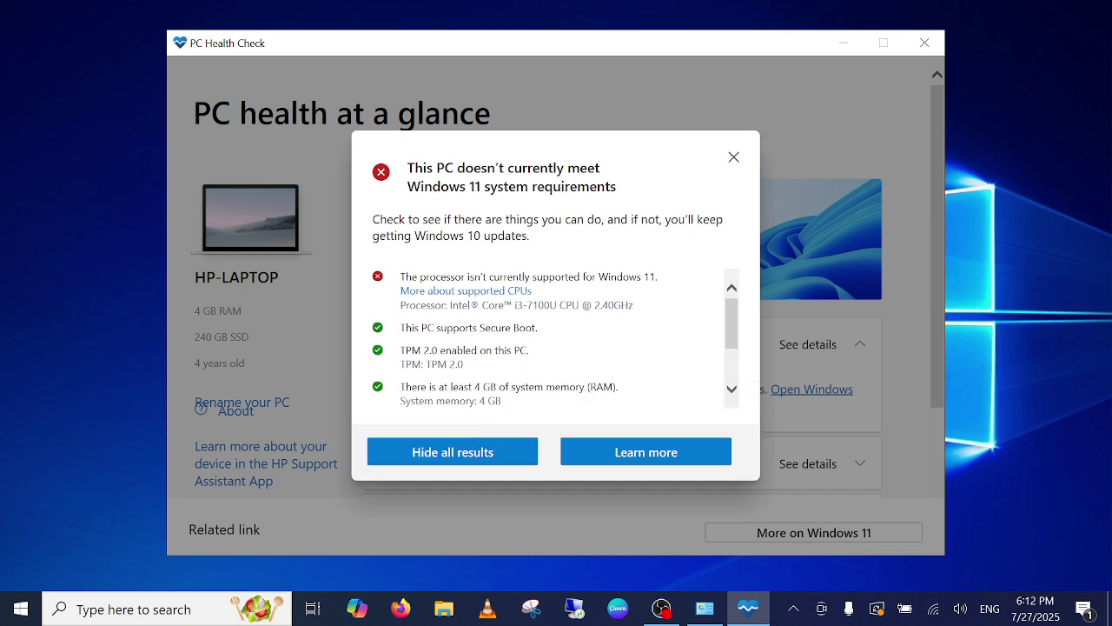
Examine the processor requirement in the full check results, highlighting the processor model and the support statement
scroll(556, 339, "down", 2)
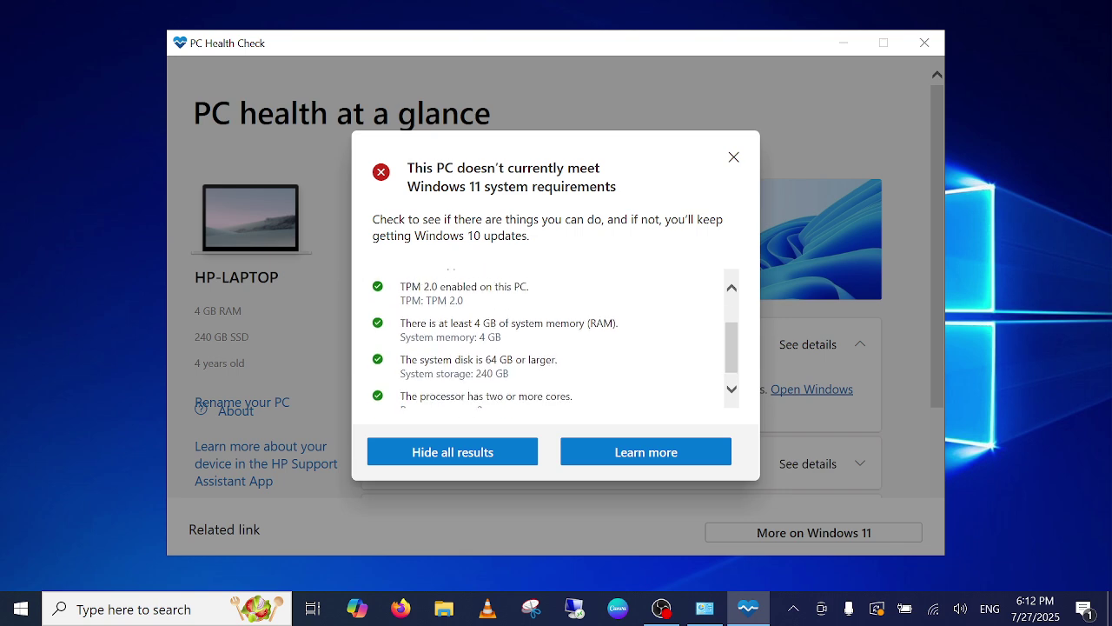
scroll(461, 322, "up", 3)
left_click_drag(400, 276, 583, 277)
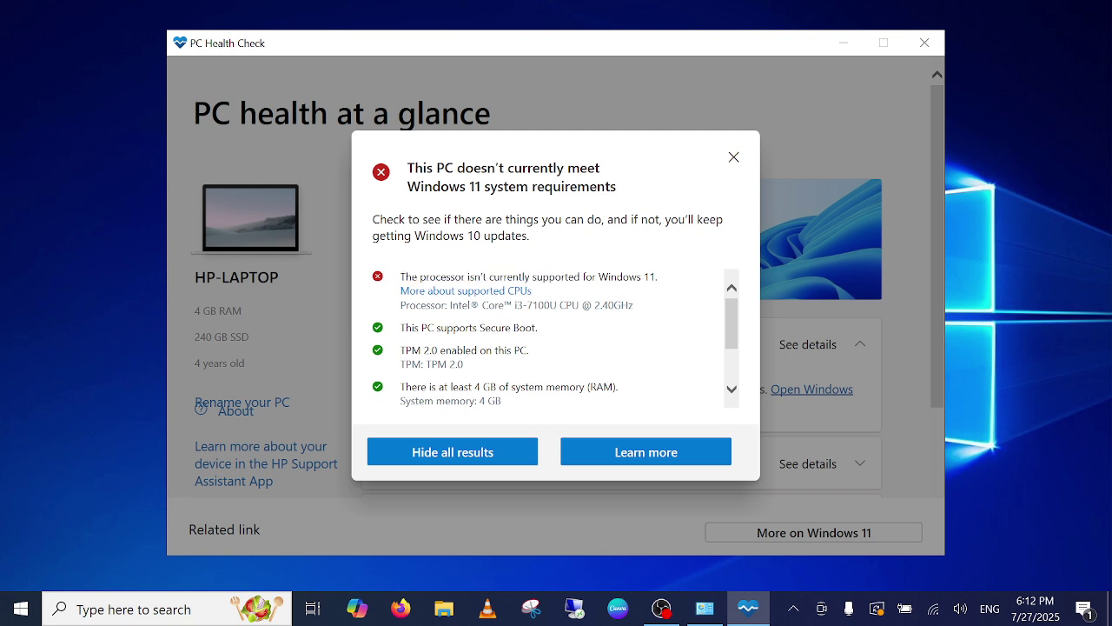
double_click(518, 305)
key("shift+Right")
key("shift+Right")
key("shift+Right")
key("shift+Right")
key("shift+Right")
key("shift+Right")
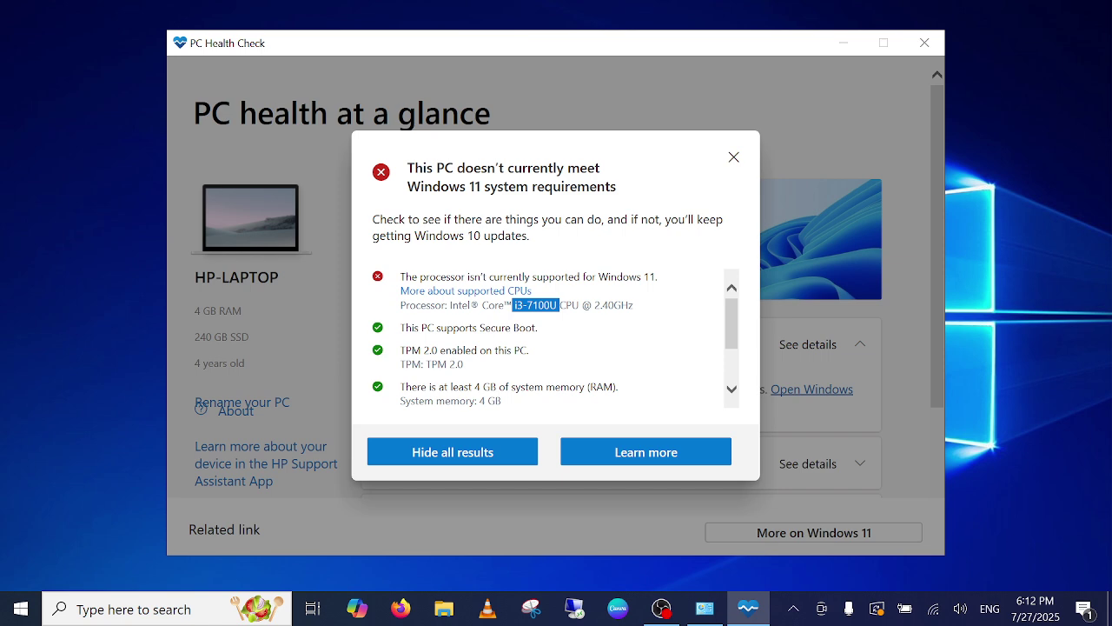
left_click_drag(401, 276, 655, 277)
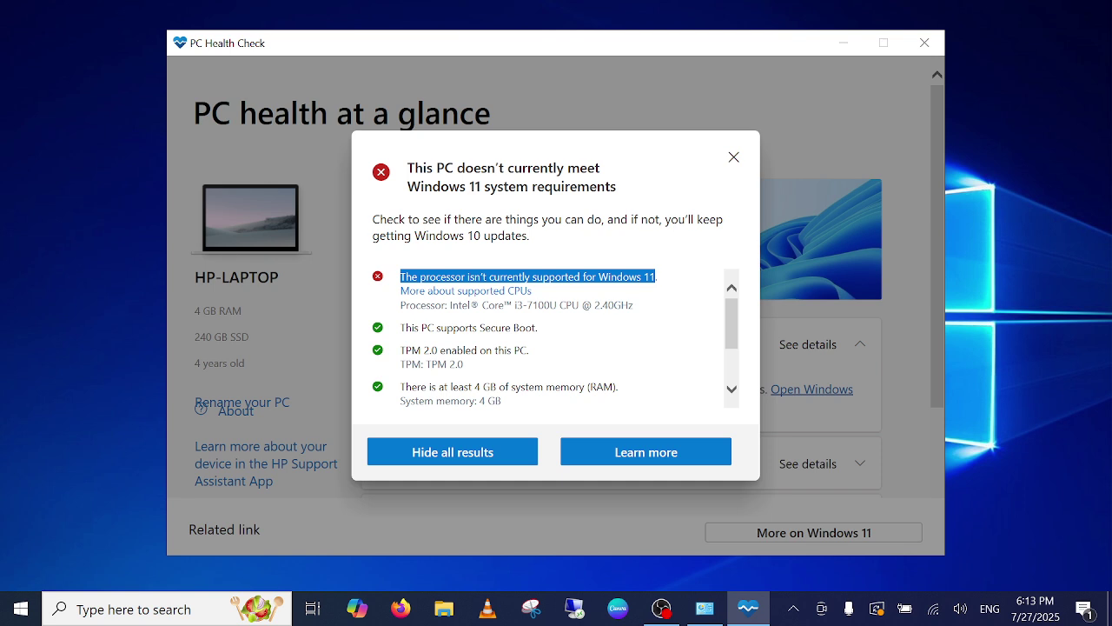
Examine the Secure Boot, TPM, memory, disk and core requirements in the results, and close PC Health Check
left_click_drag(400, 328, 541, 337)
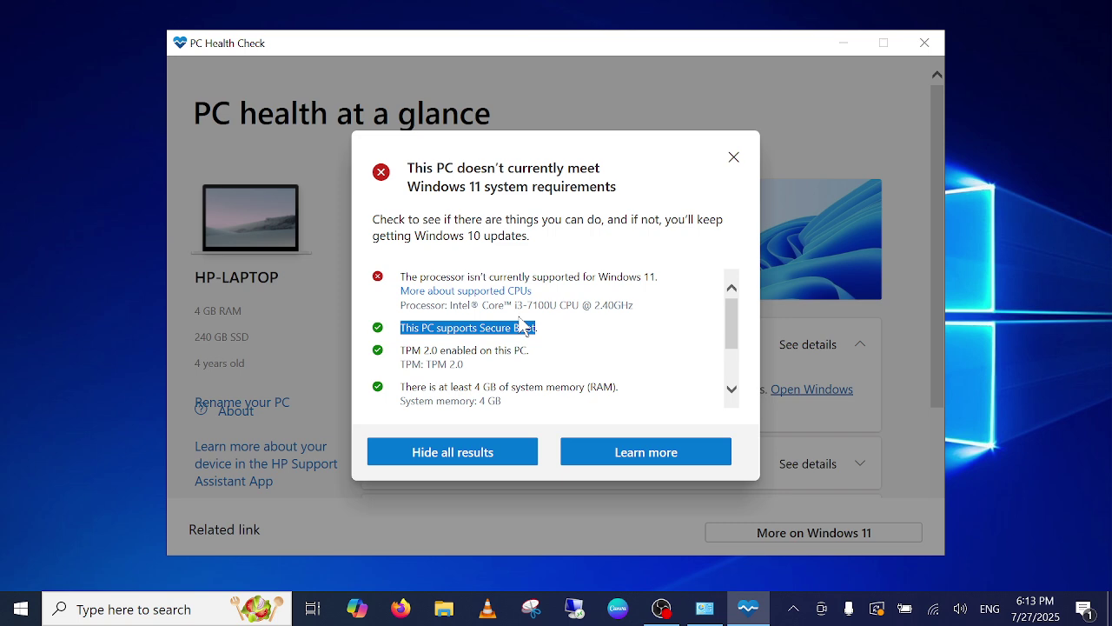
scroll(521, 326, "down", 3)
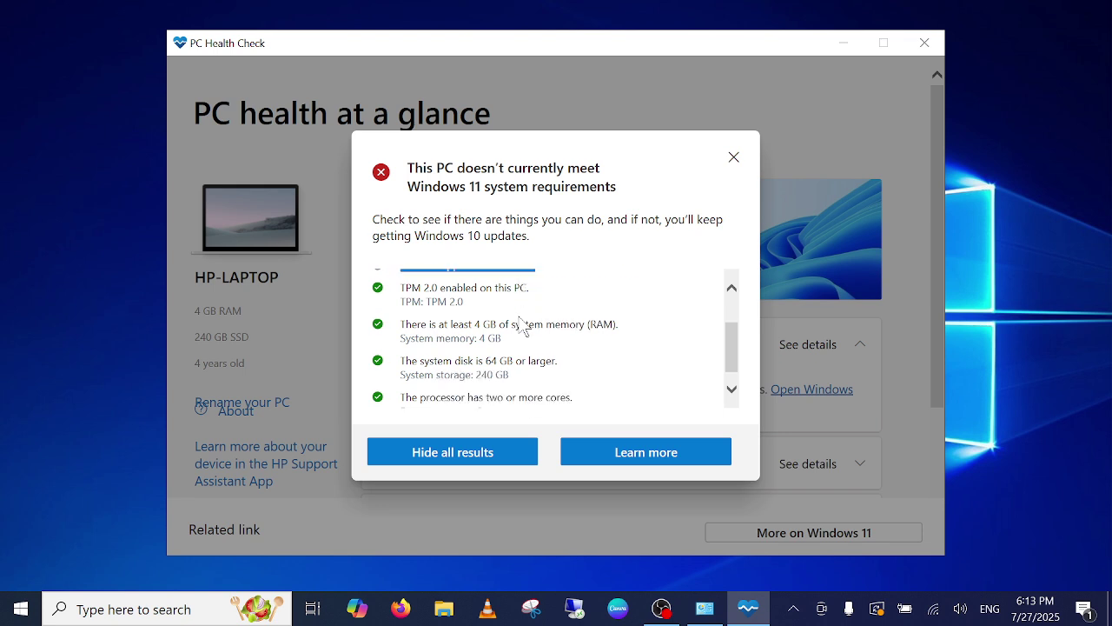
scroll(521, 324, "up", 1)
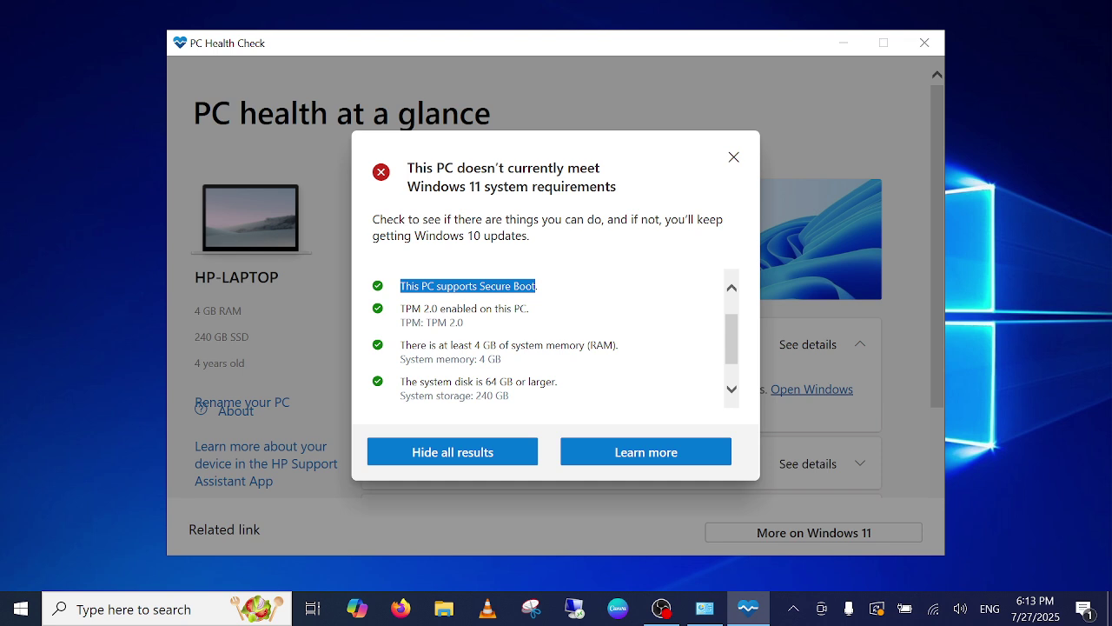
scroll(464, 359, "down", 1)
scroll(473, 304, "down", 1)
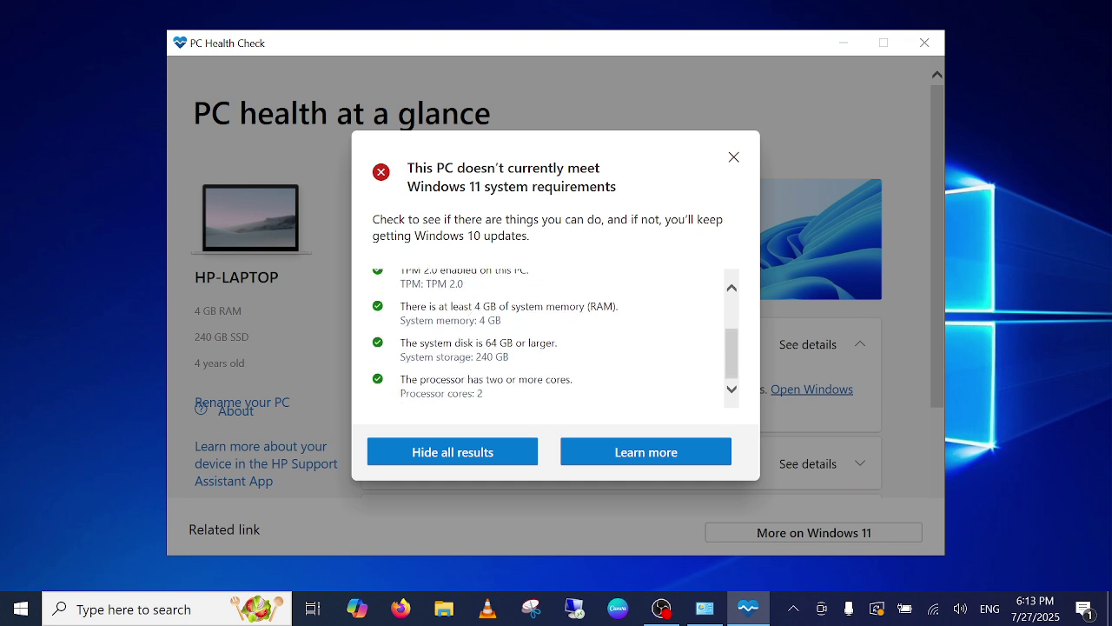
scroll(467, 339, "up", 1)
triple_click(467, 269)
scroll(468, 327, "up", 3)
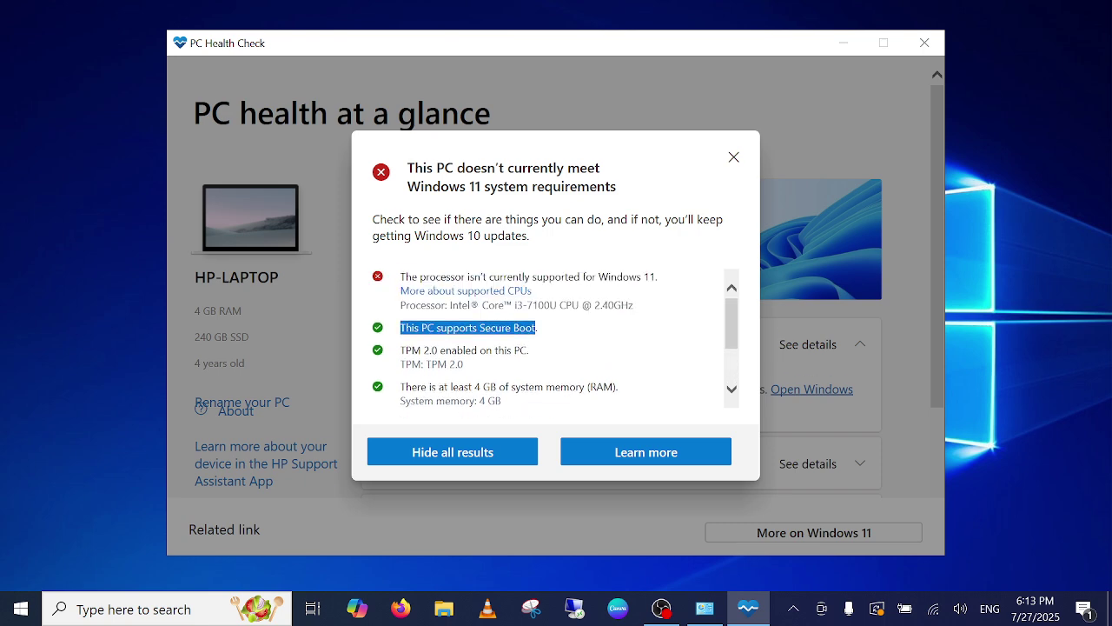
left_click(734, 158)
left_click(928, 46)
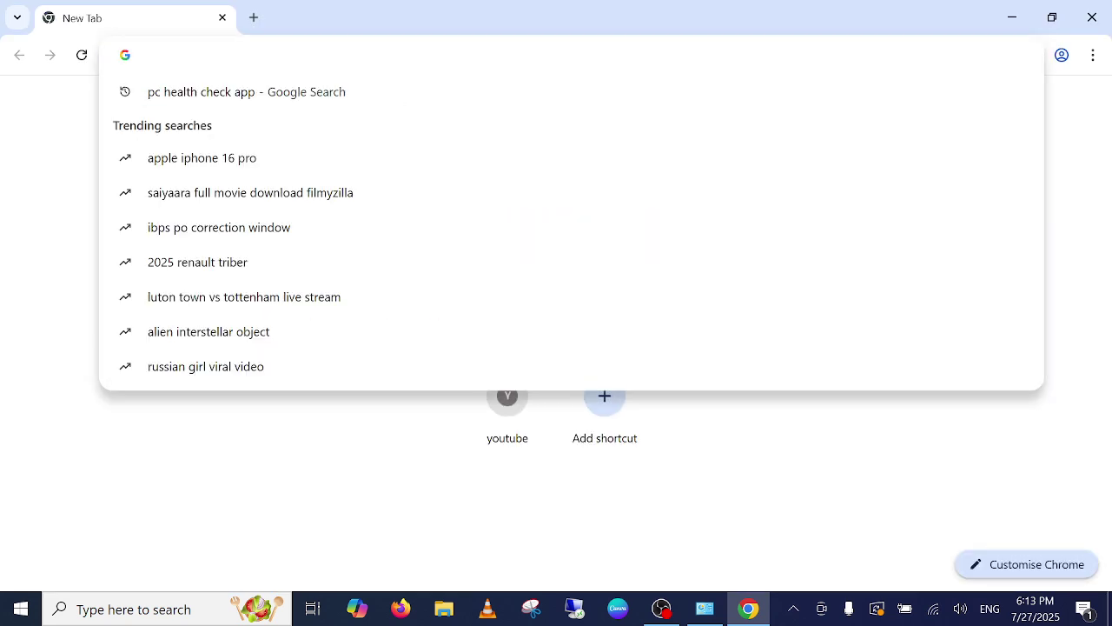
Search Google in Chrome for "windows 11 iso" and open Microsoft's Download Windows 11 page
type("windows ")
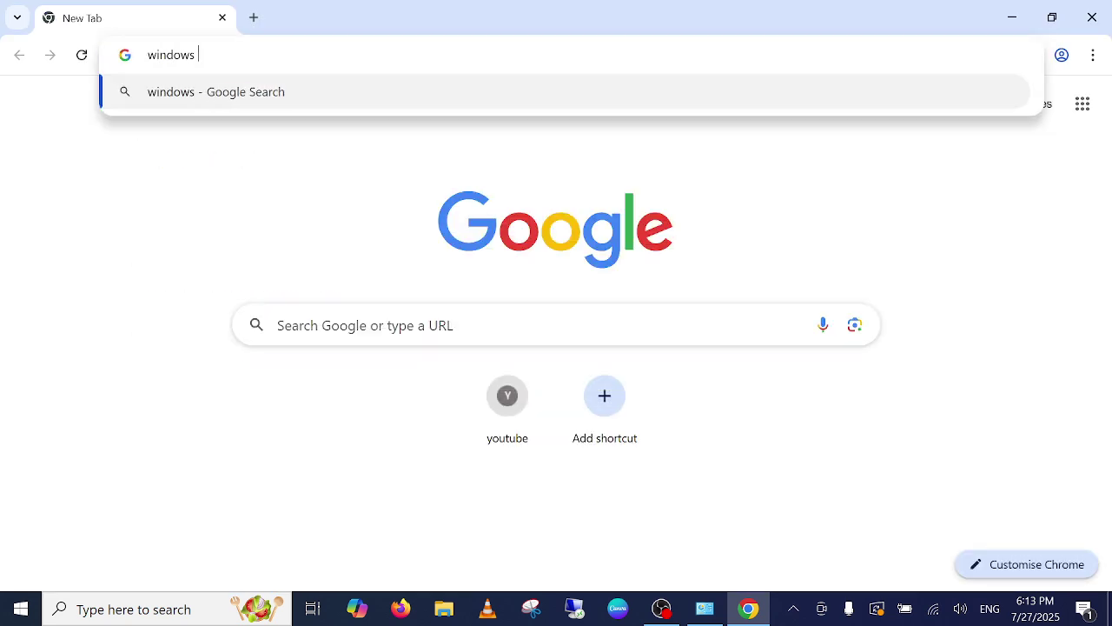
type("11 ")
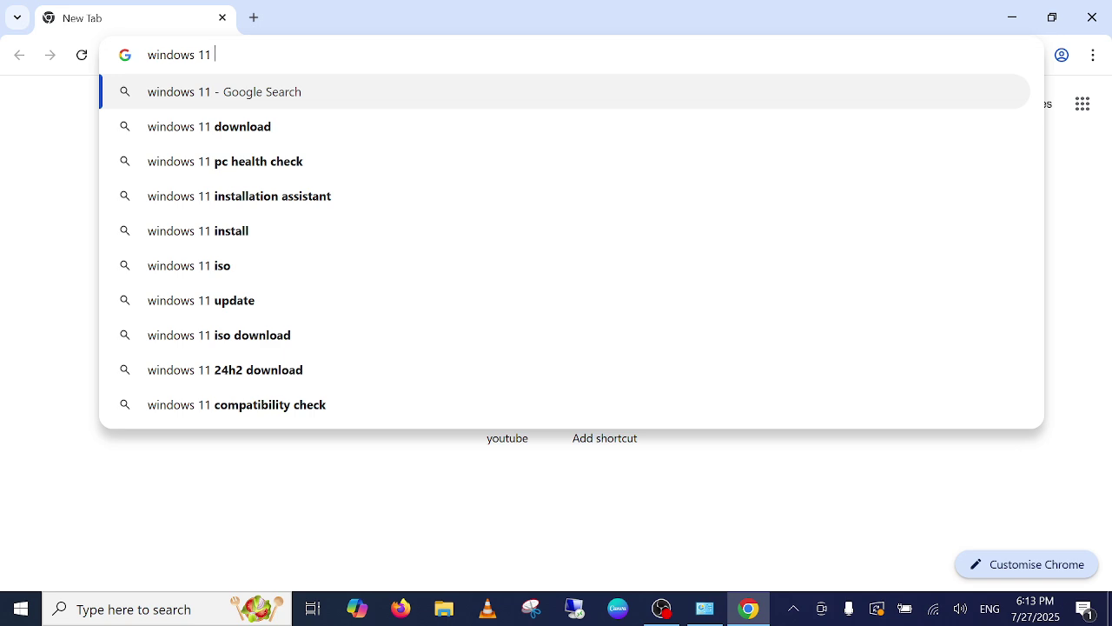
type("iso")
key("Return")
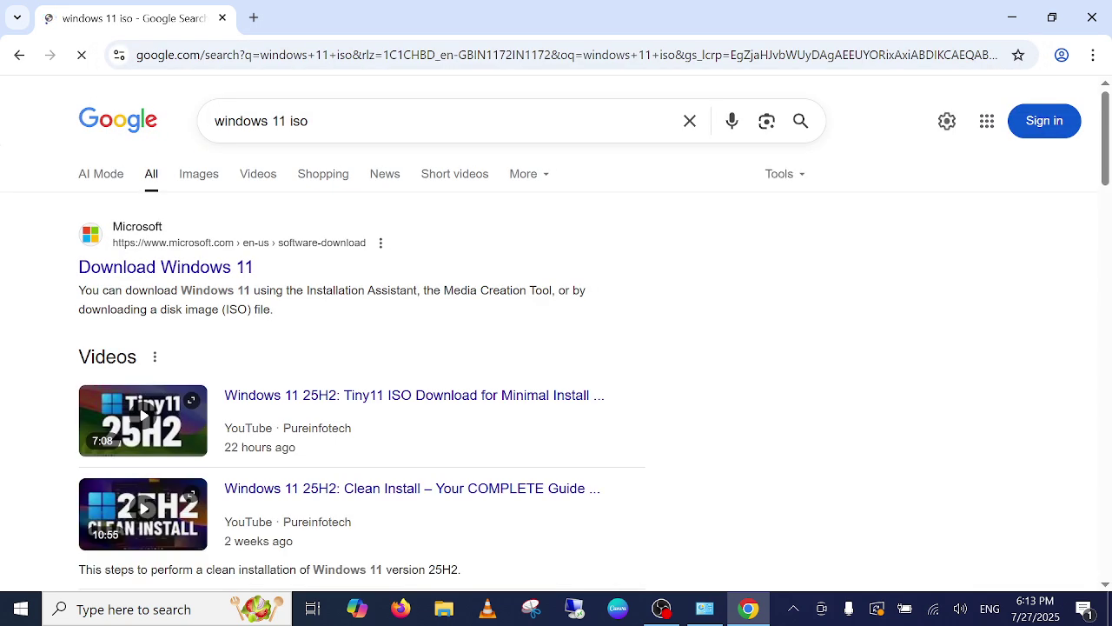
left_click(247, 267)
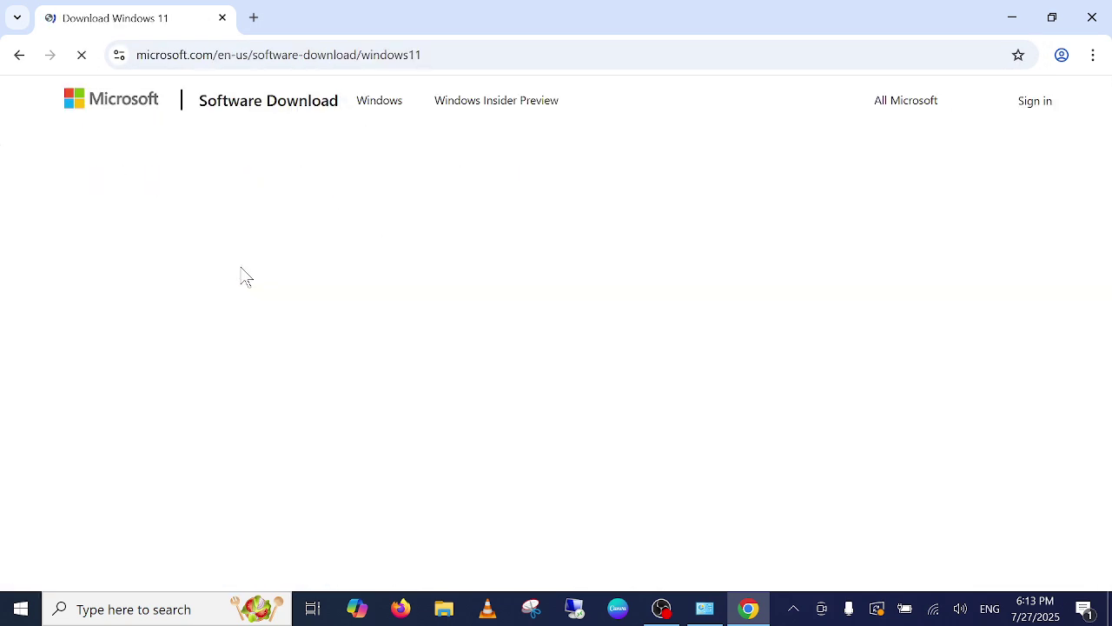
Select Windows 11 (multi-edition ISO for x64 devices) as the disk image download and confirm it
scroll(272, 278, "down", 6)
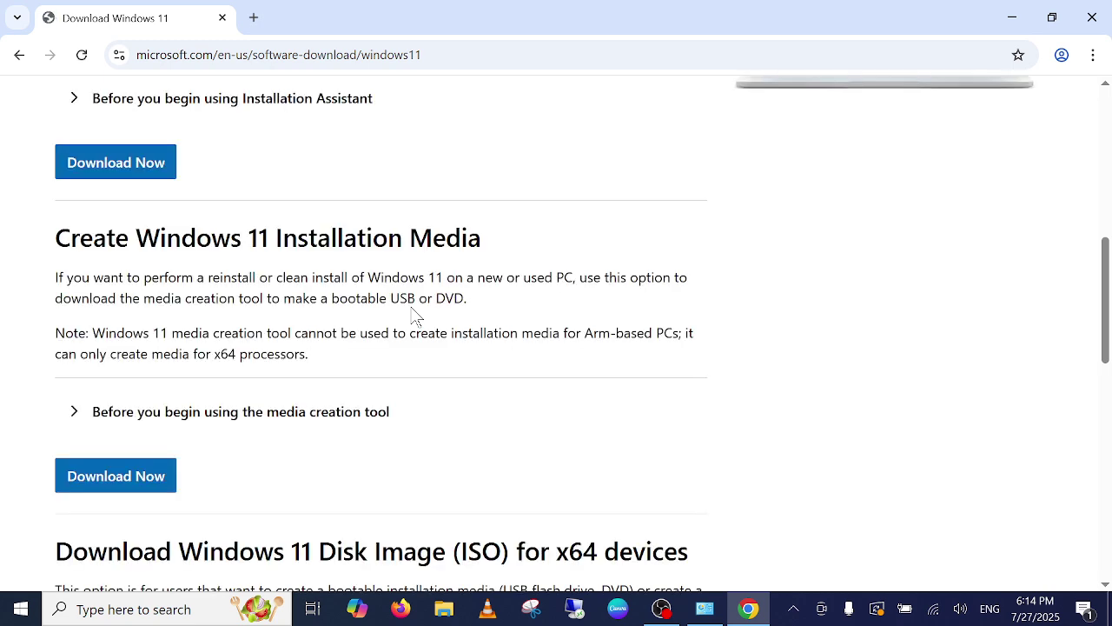
scroll(416, 314, "down", 3)
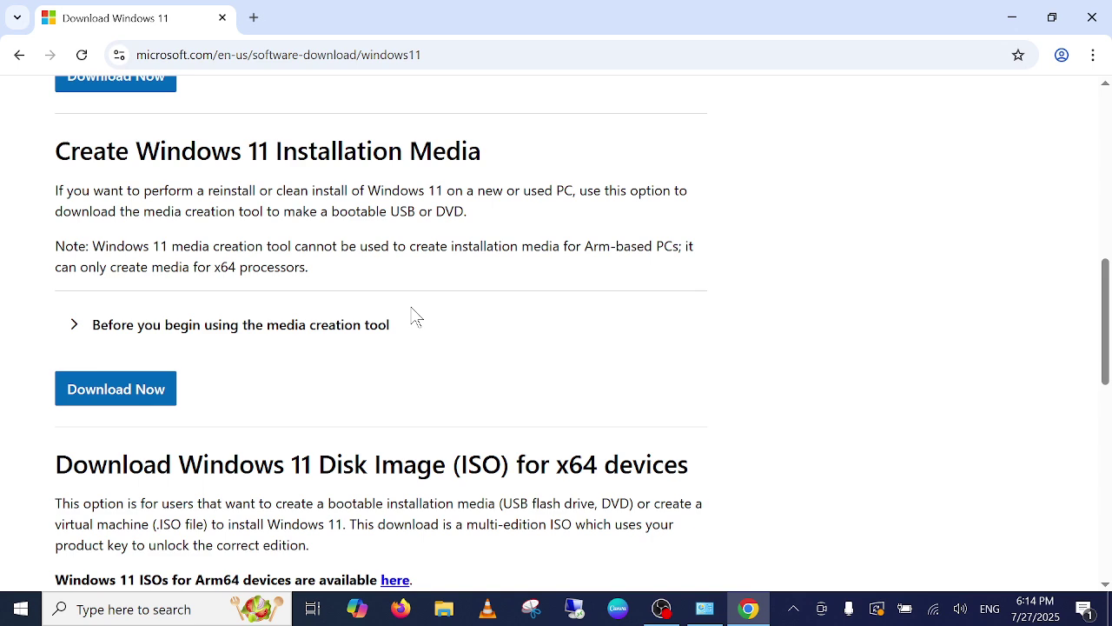
left_click(292, 443)
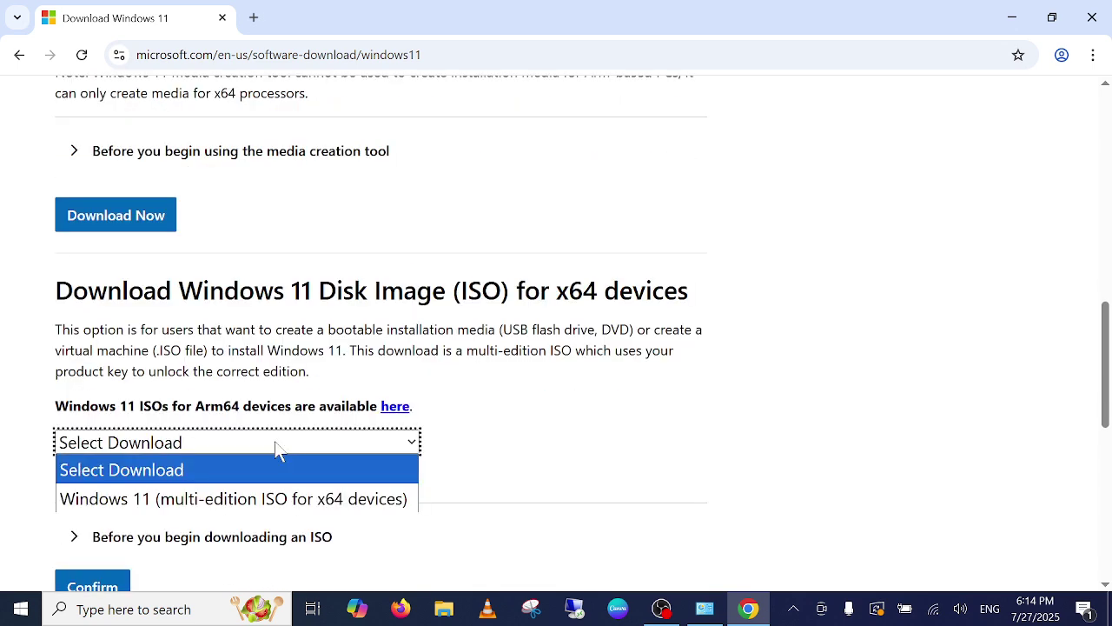
left_click(211, 498)
scroll(208, 391, "down", 3)
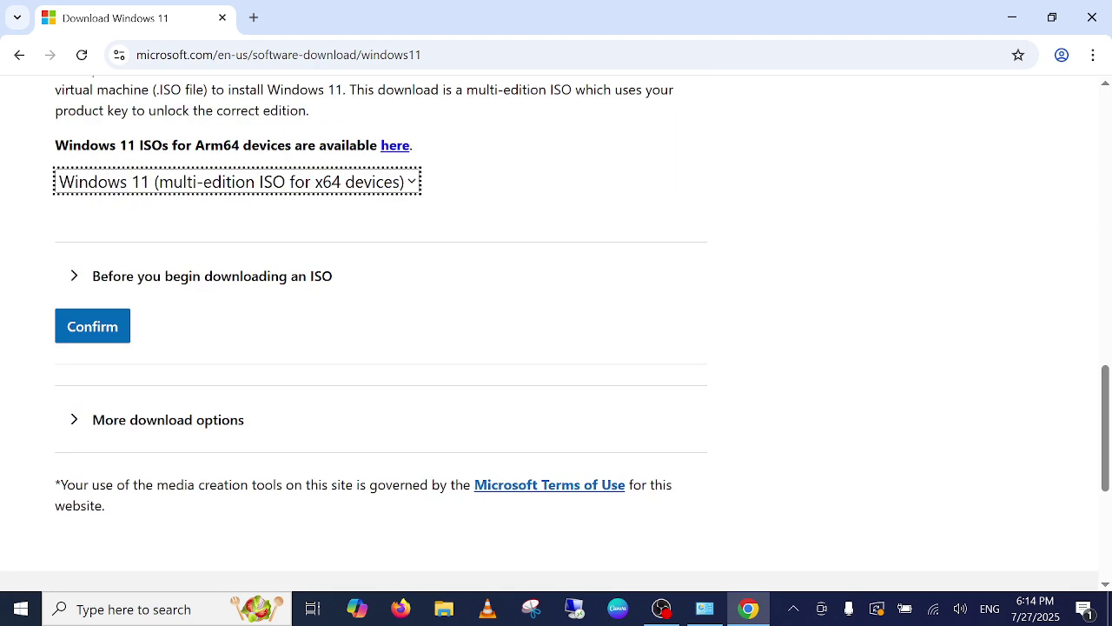
left_click(95, 329)
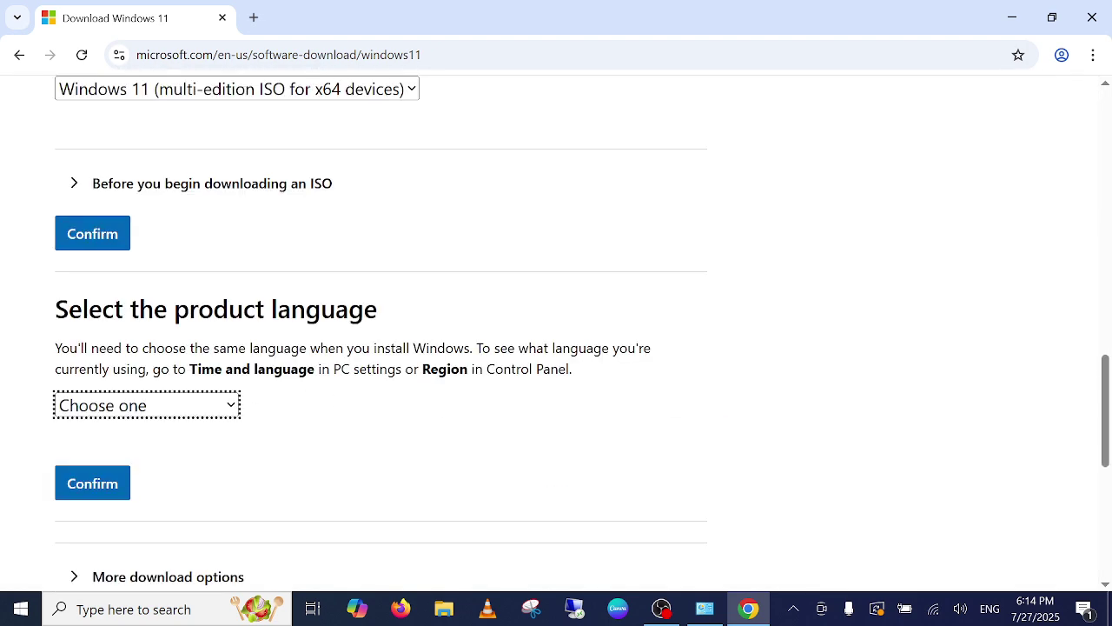
Choose English (United States) as the product language and confirm it
left_click(179, 409)
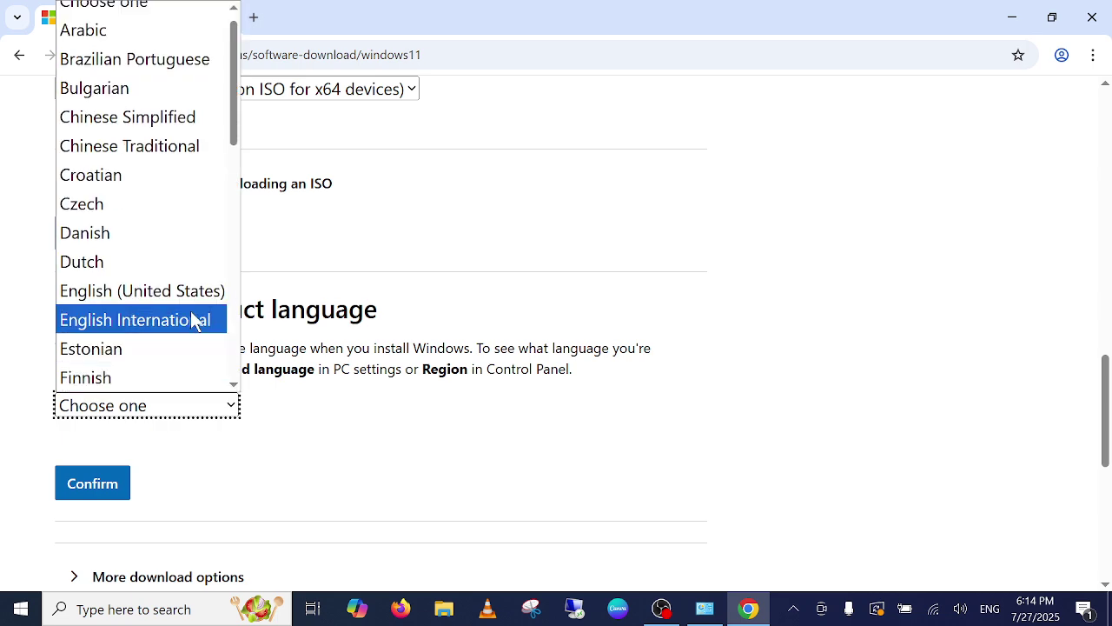
left_click(197, 301)
left_click(101, 494)
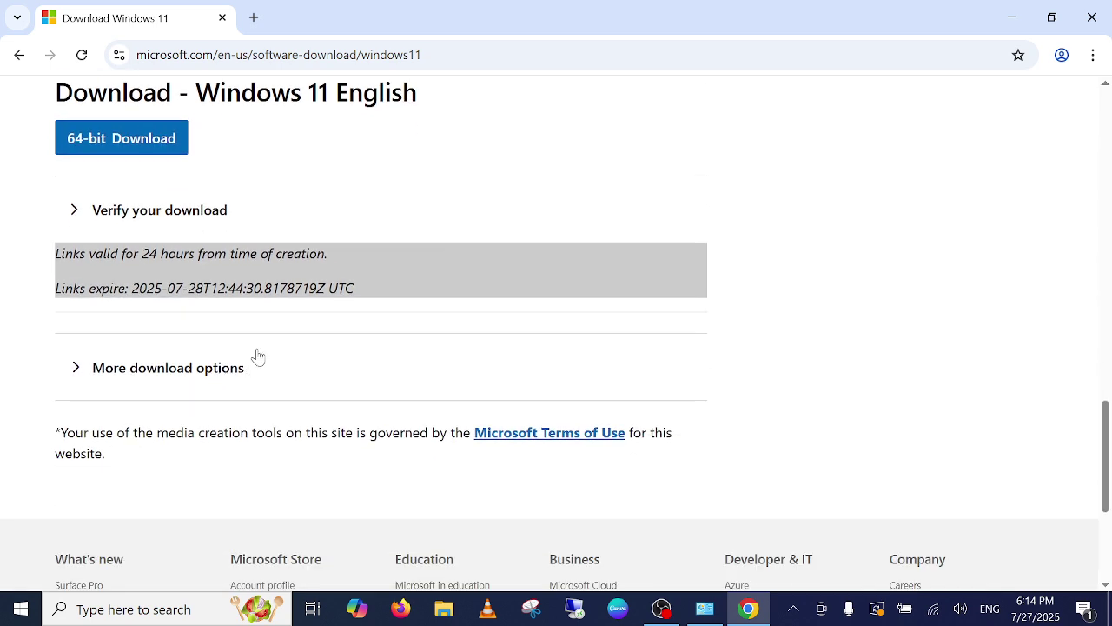
Start the 64-bit Windows 11 English ISO download and check its progress in the recent downloads
scroll(254, 350, "up", 1)
left_click(124, 235)
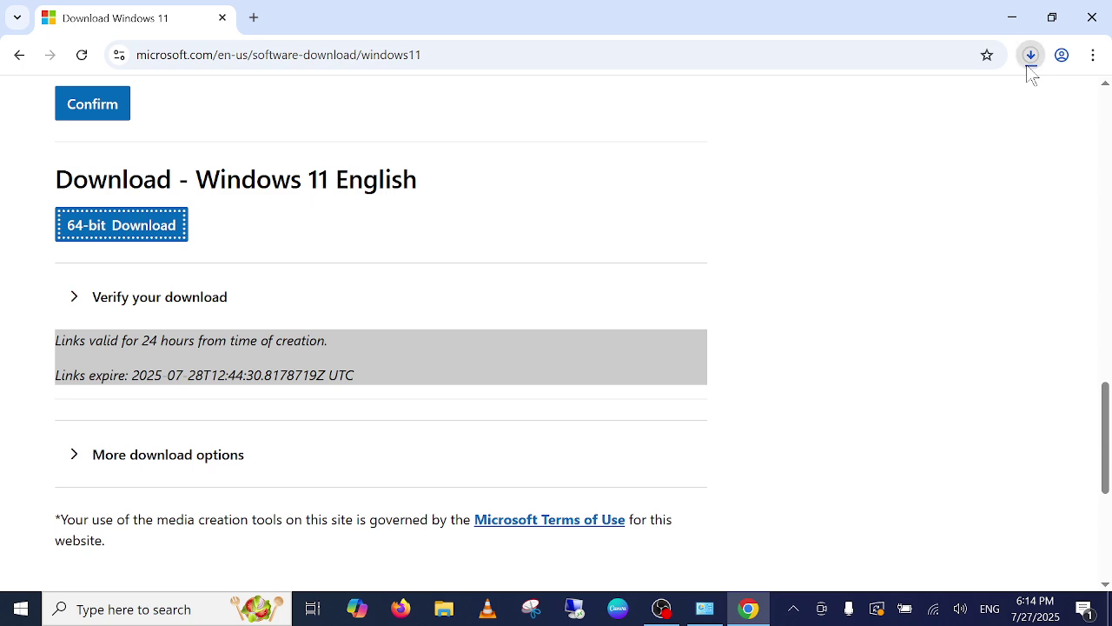
left_click(1031, 55)
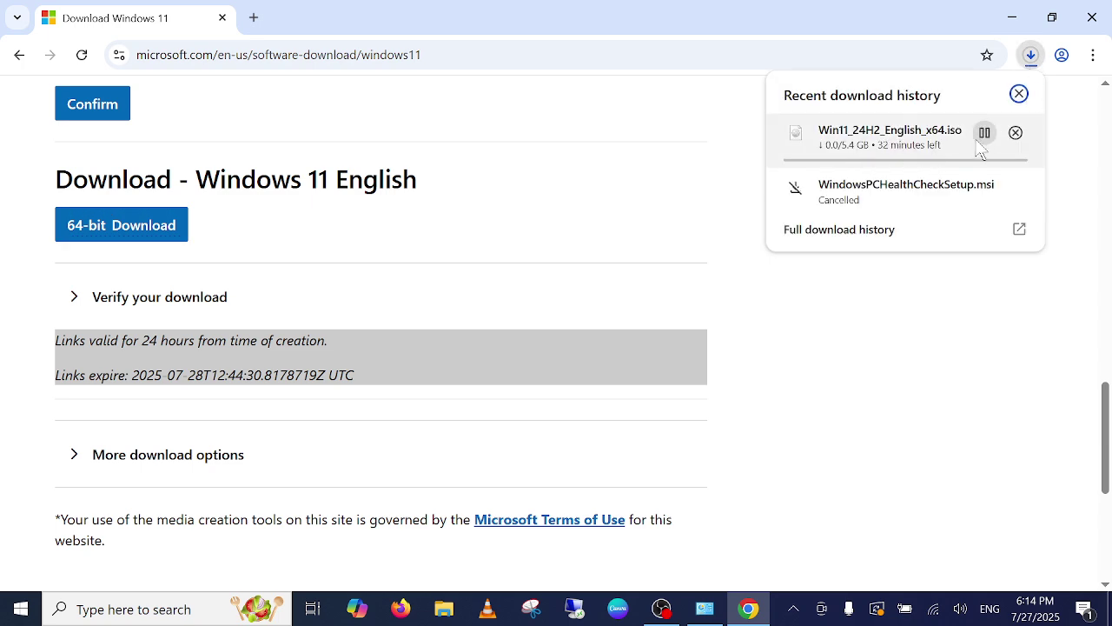
Pause the Windows 11 ISO download and open the "windows 11 iso" folder on the SDXC (G:) drive in File Explorer
left_click(983, 132)
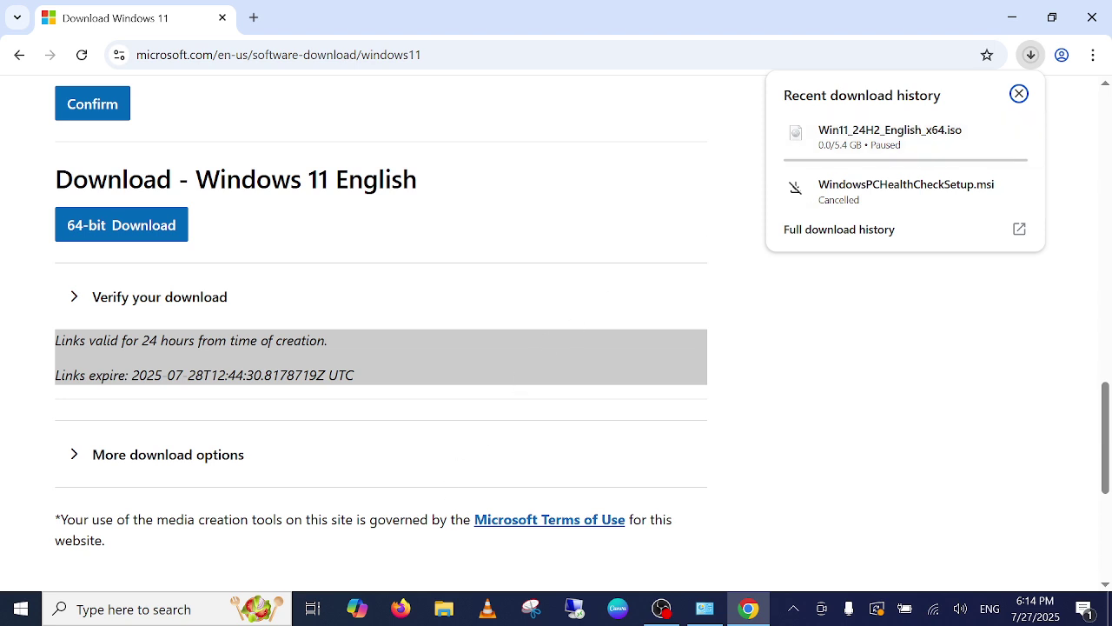
left_click(448, 600)
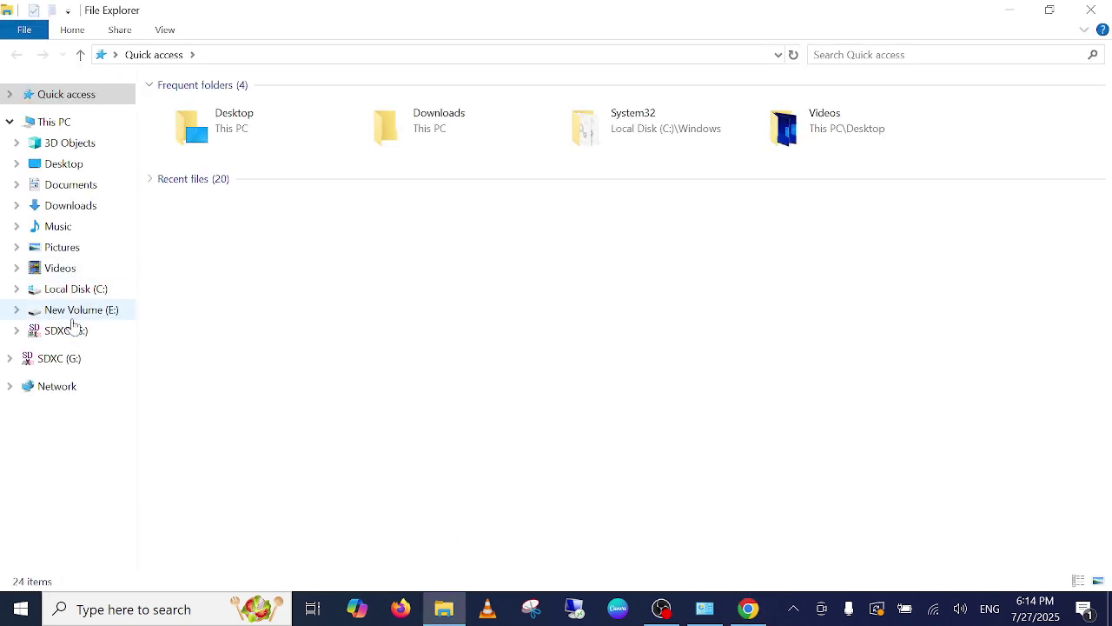
left_click(73, 313)
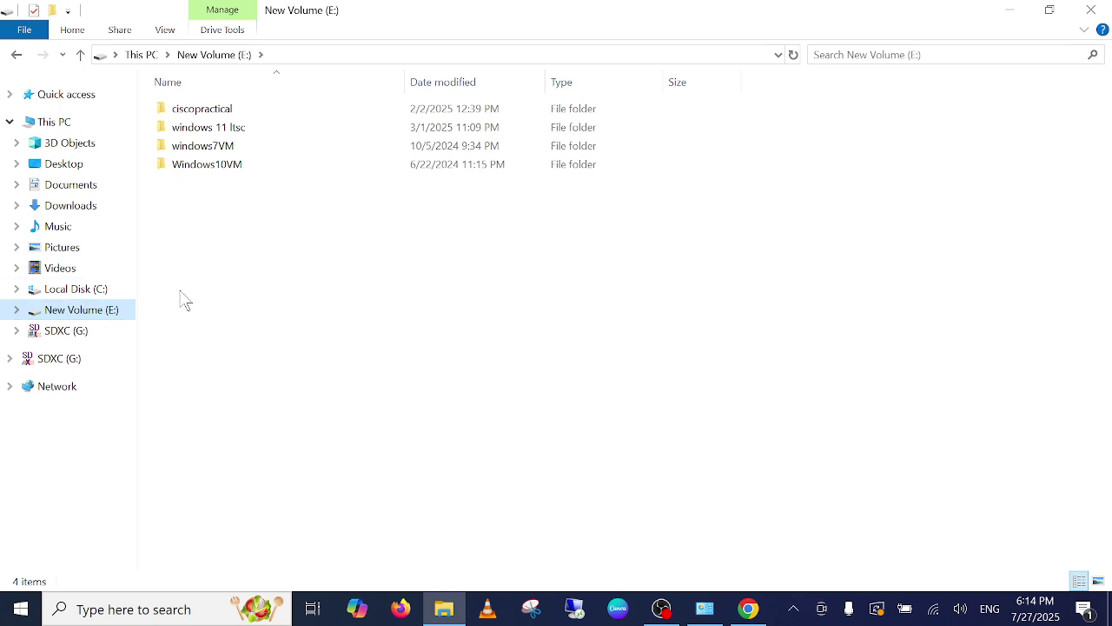
left_click(70, 333)
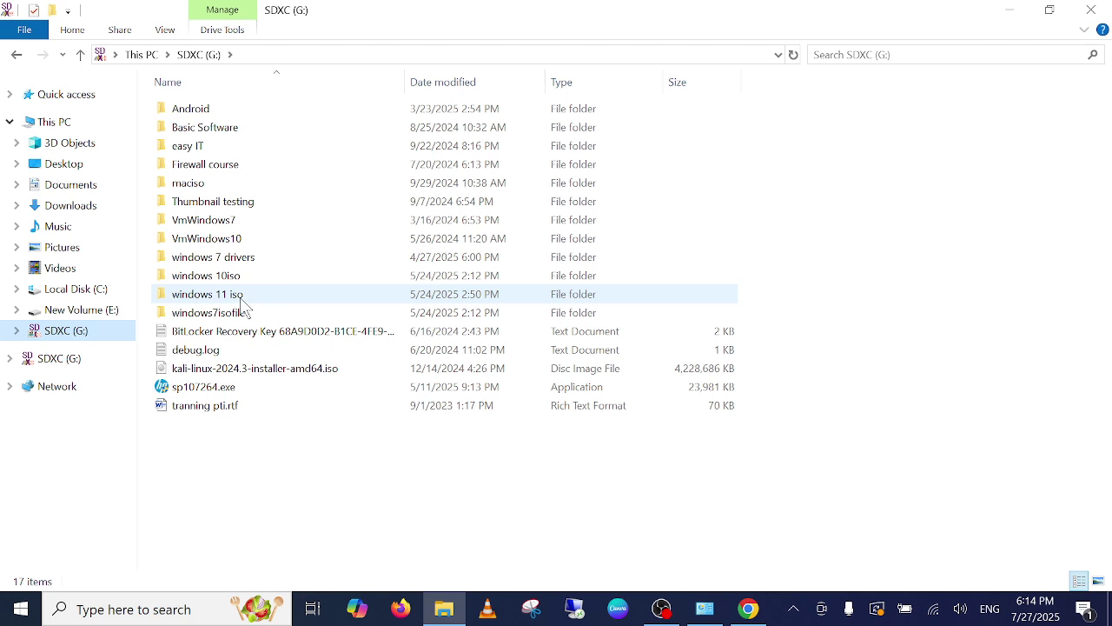
double_click(241, 300)
Mount Win11_24H2_English_x64.iso, allow it to open, and launch setup.exe from the mounted DVD drive
left_click(217, 120)
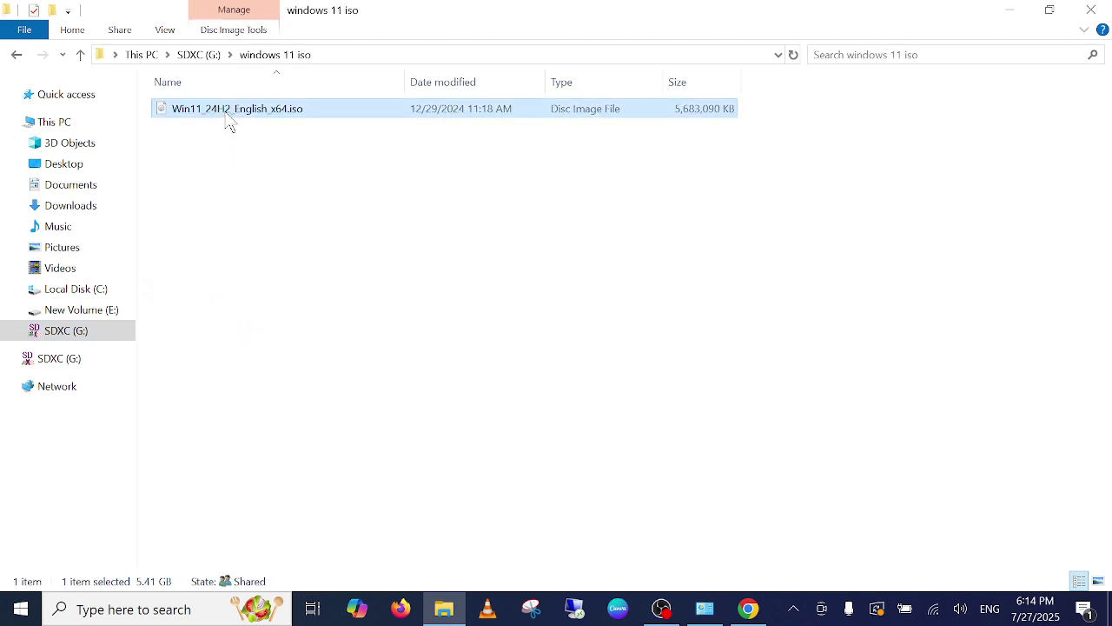
right_click(223, 109)
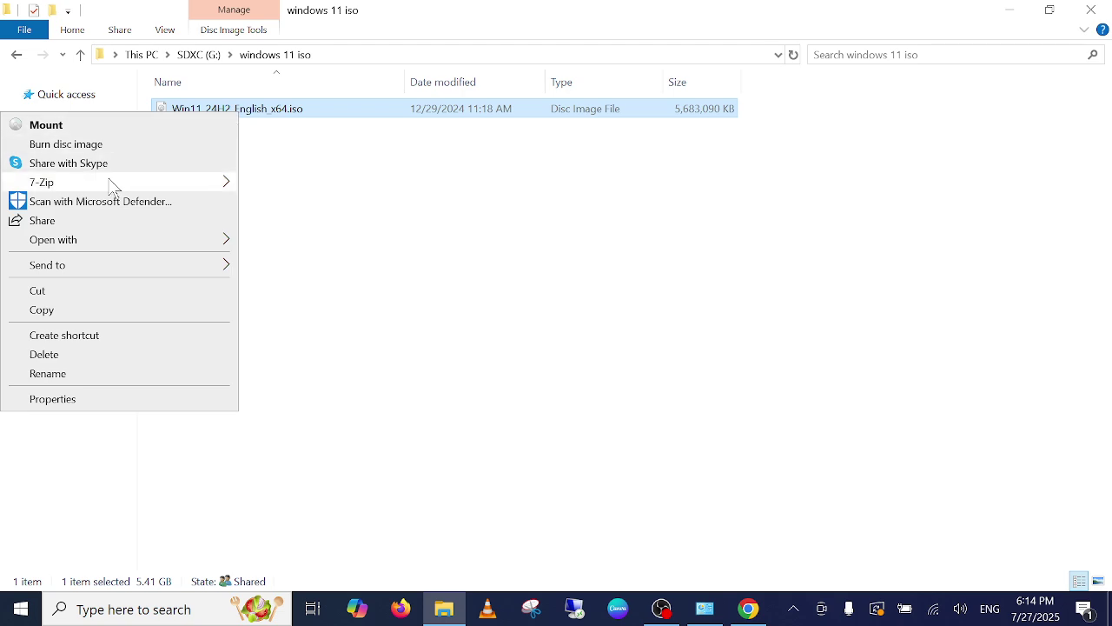
mouse_move(113, 185)
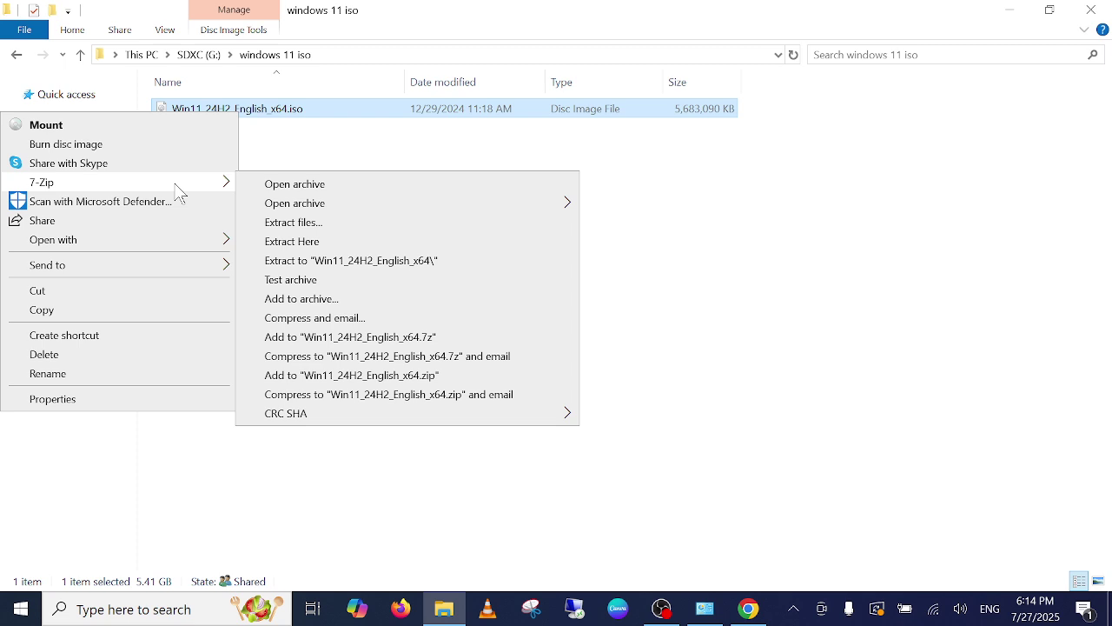
left_click(77, 126)
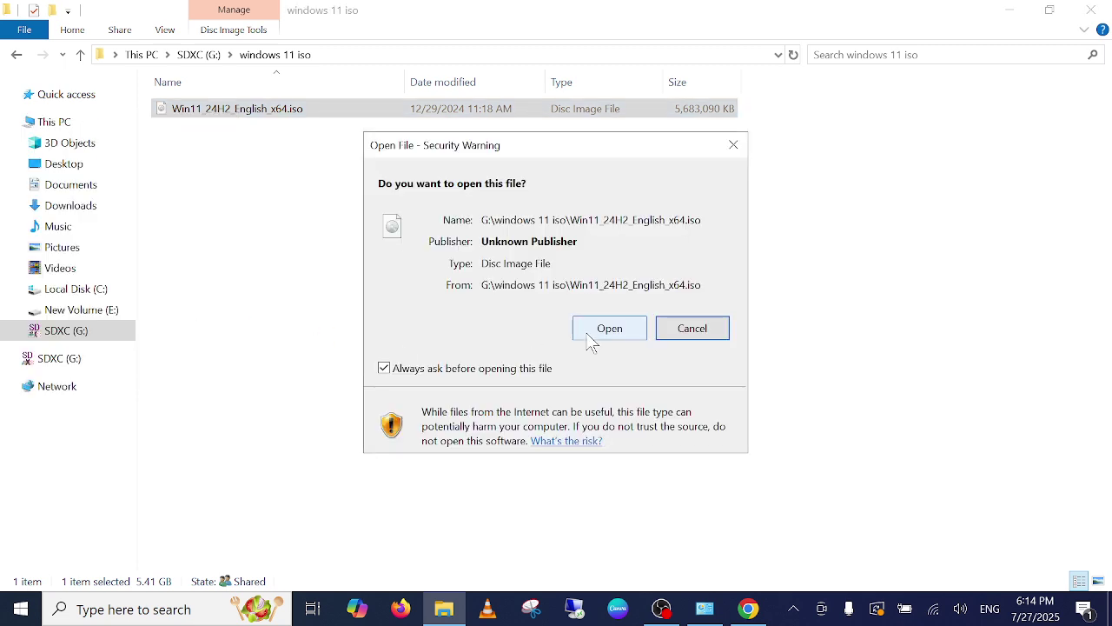
left_click(594, 331)
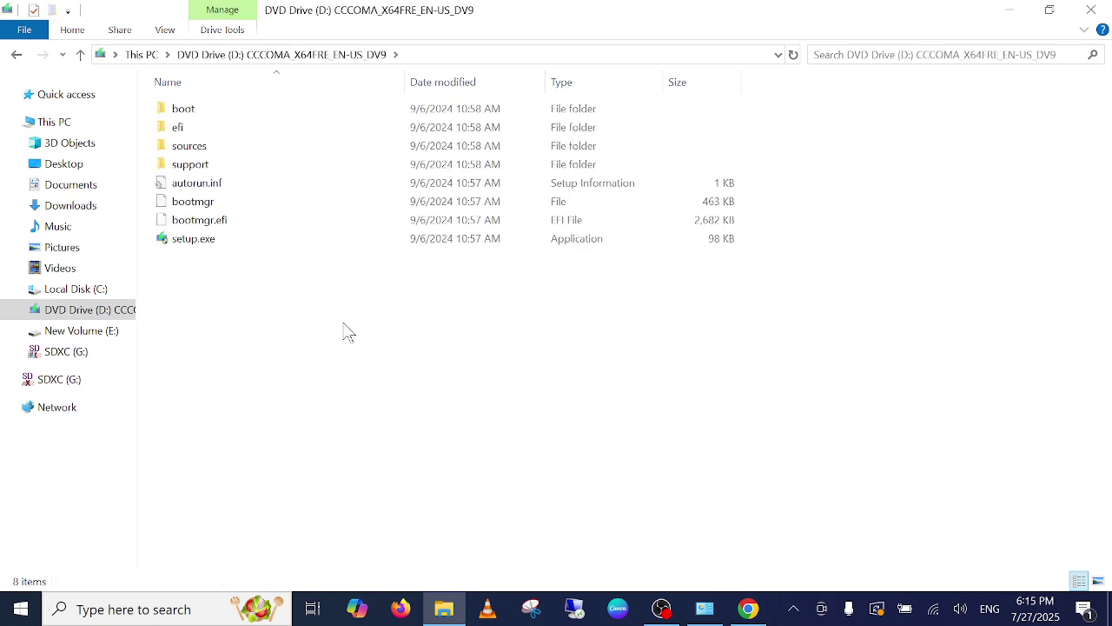
left_click(207, 244)
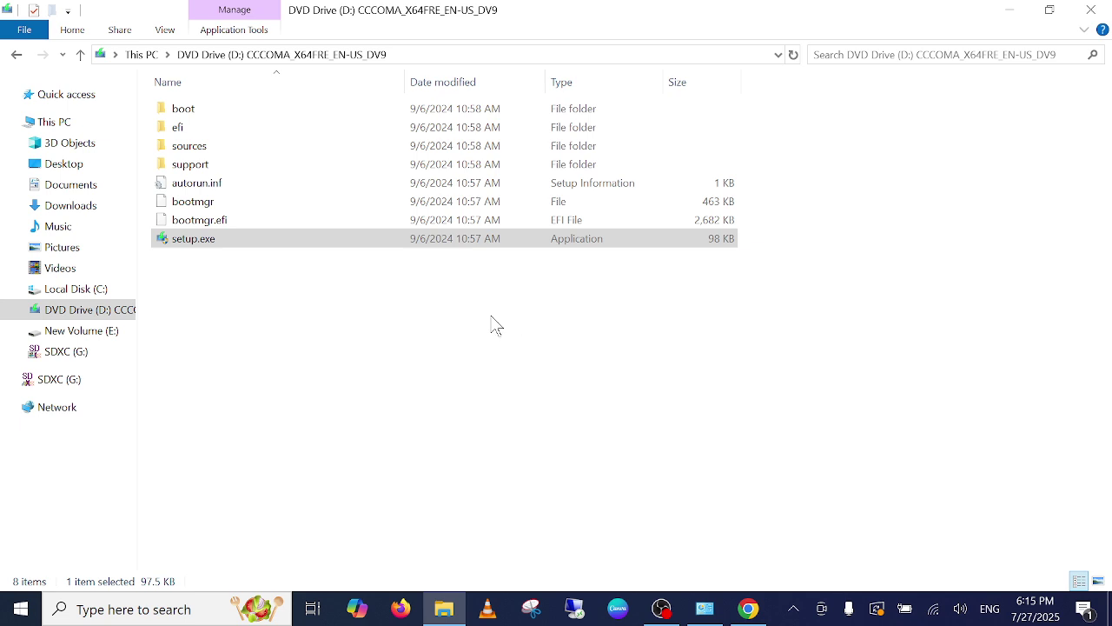
left_click(1001, 16)
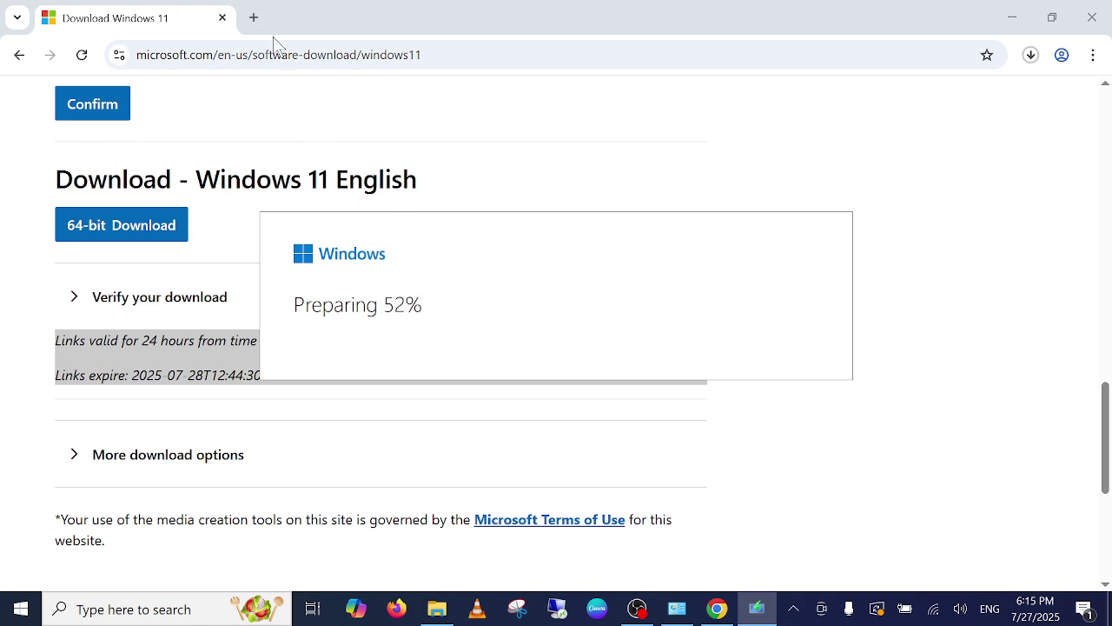
Search Google in a new Chrome tab for "keep file and app option during windows 11 installaiton"
left_click(254, 18)
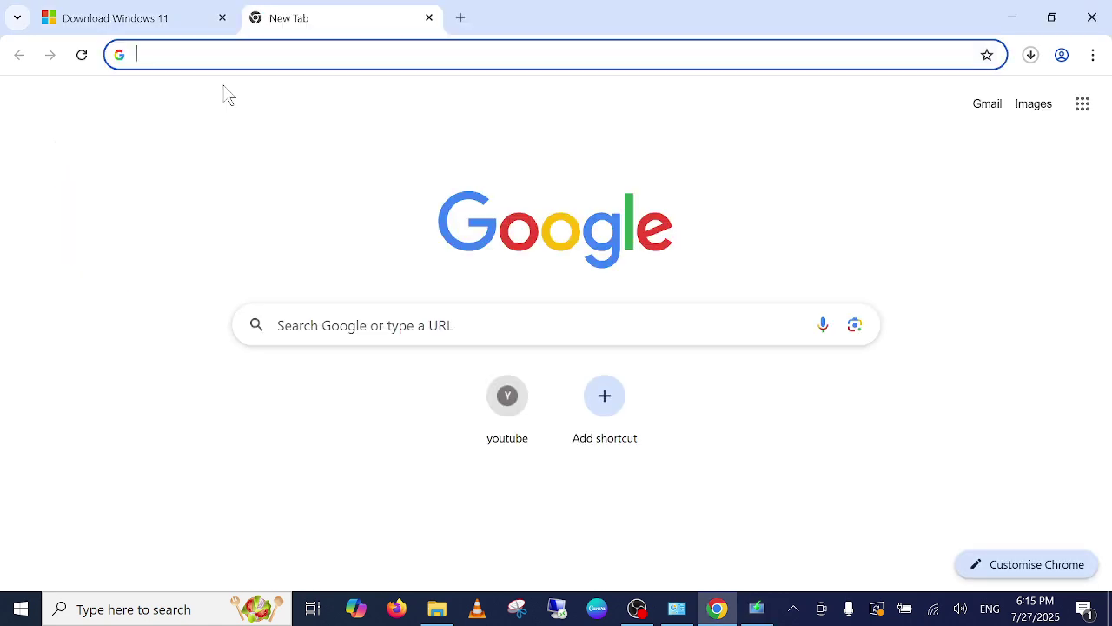
type("keep file a")
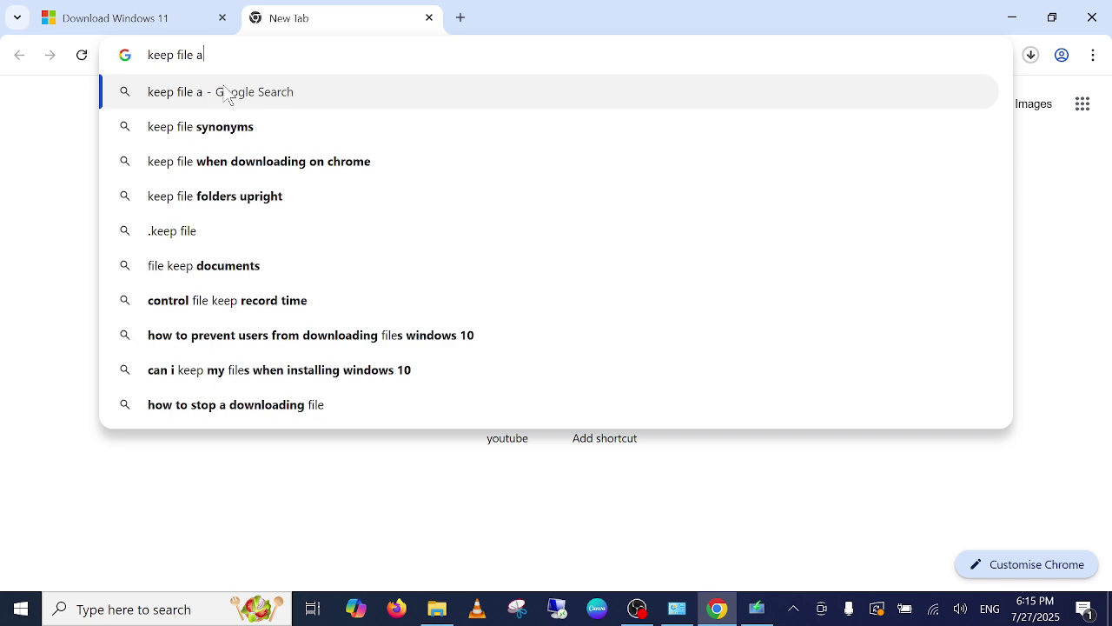
type("nd app option ")
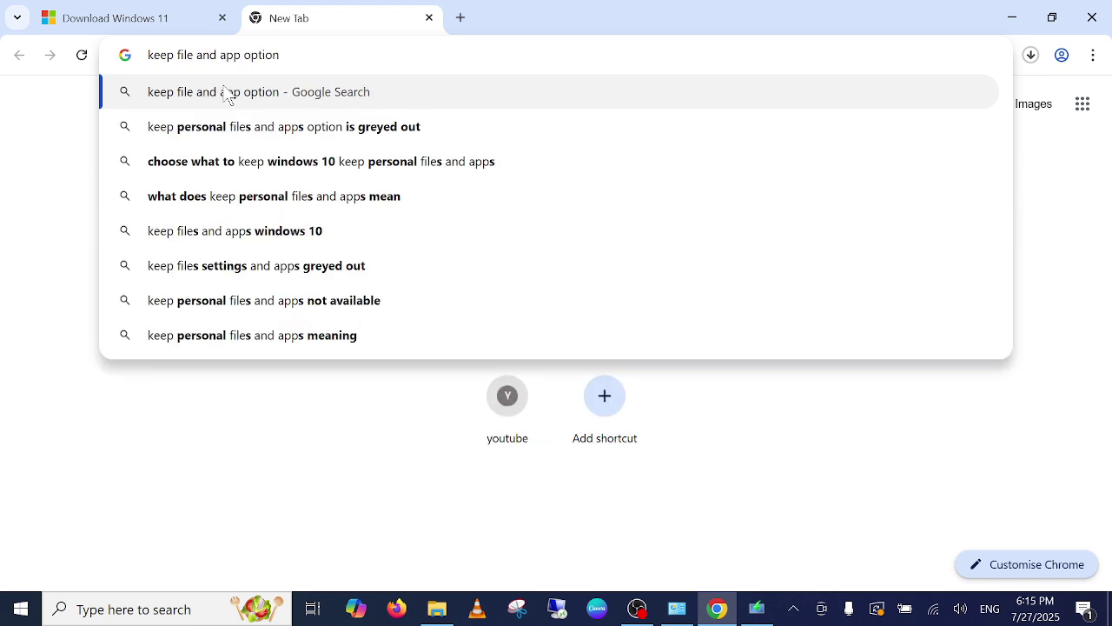
type("during")
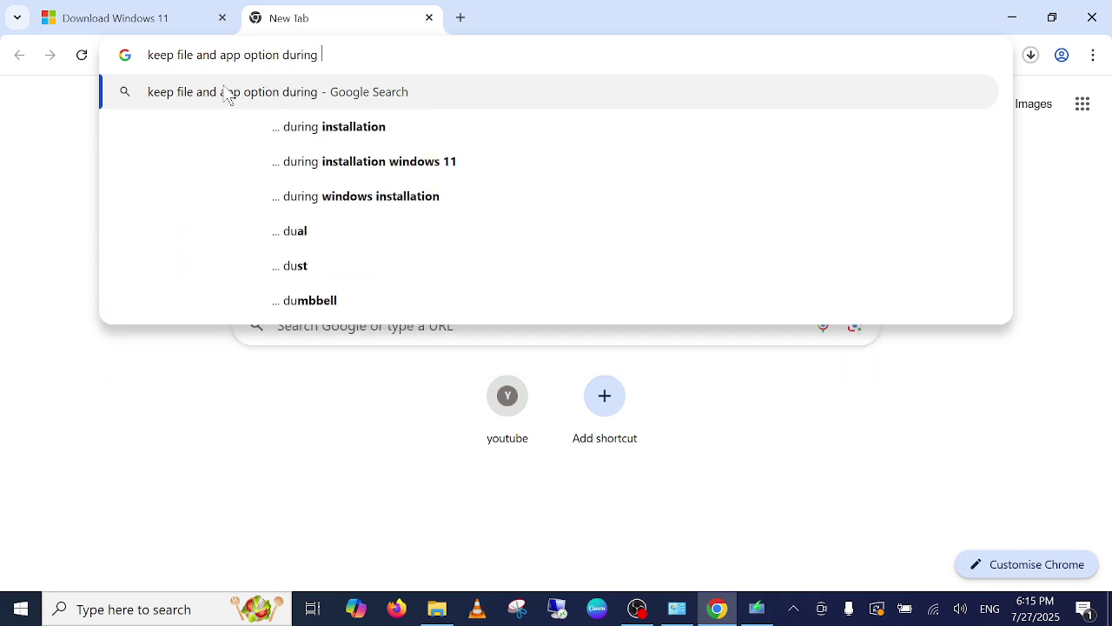
type(" windows ")
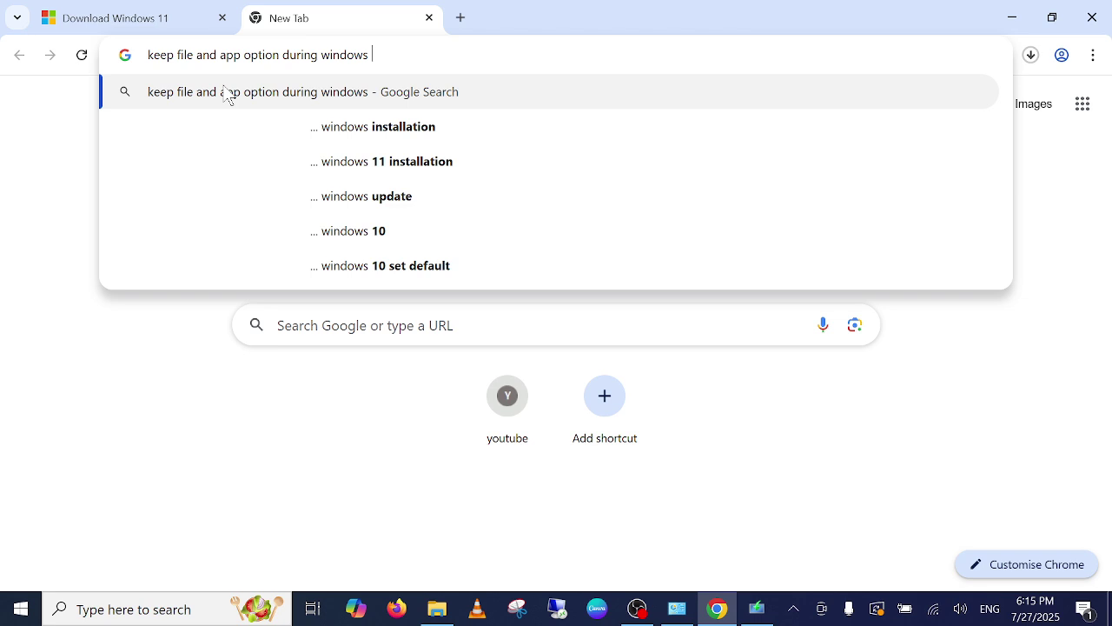
type("11 instal")
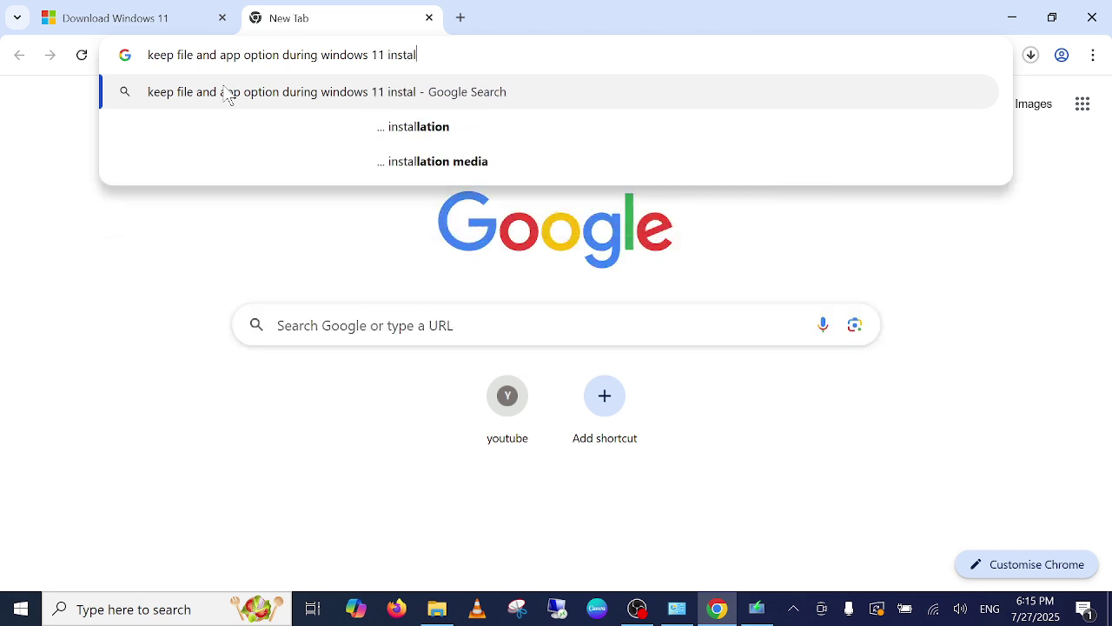
type("laiton")
key("Return")
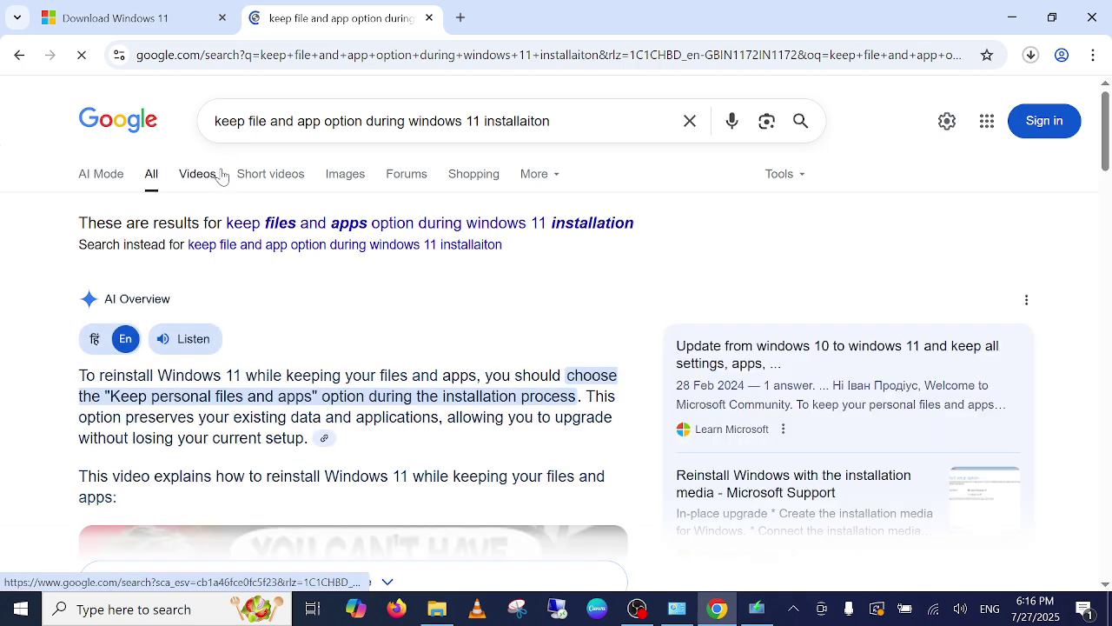
Examine the image results for Windows Setup's "Choose what to keep" page, previewing the Super User, Tips 2 Fix, MiniTool and YouTube examples
left_click(331, 180)
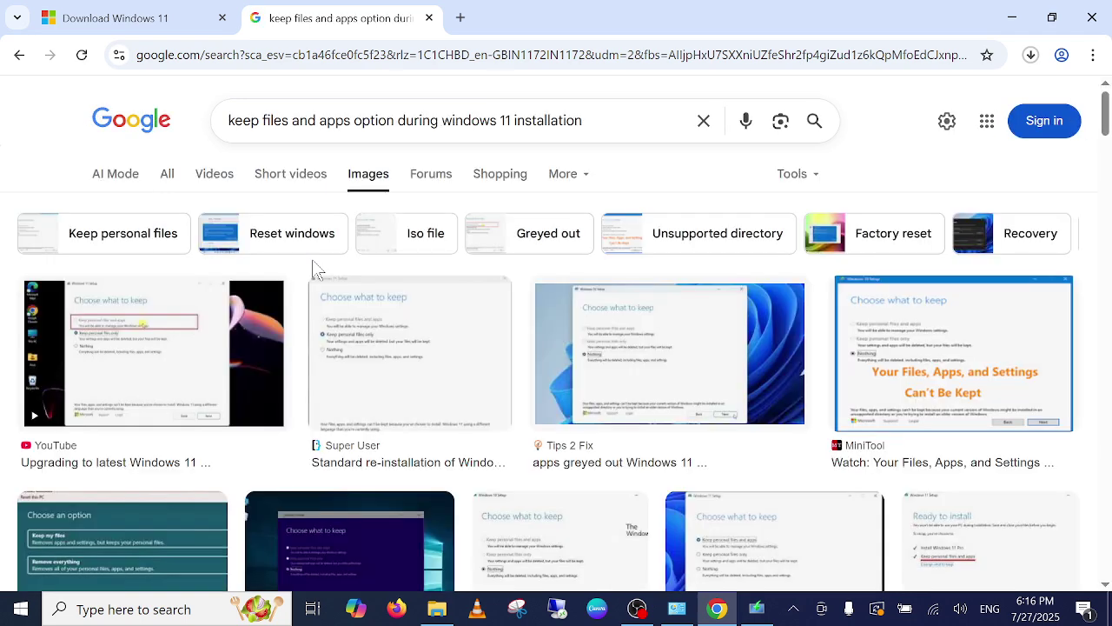
left_click(379, 319)
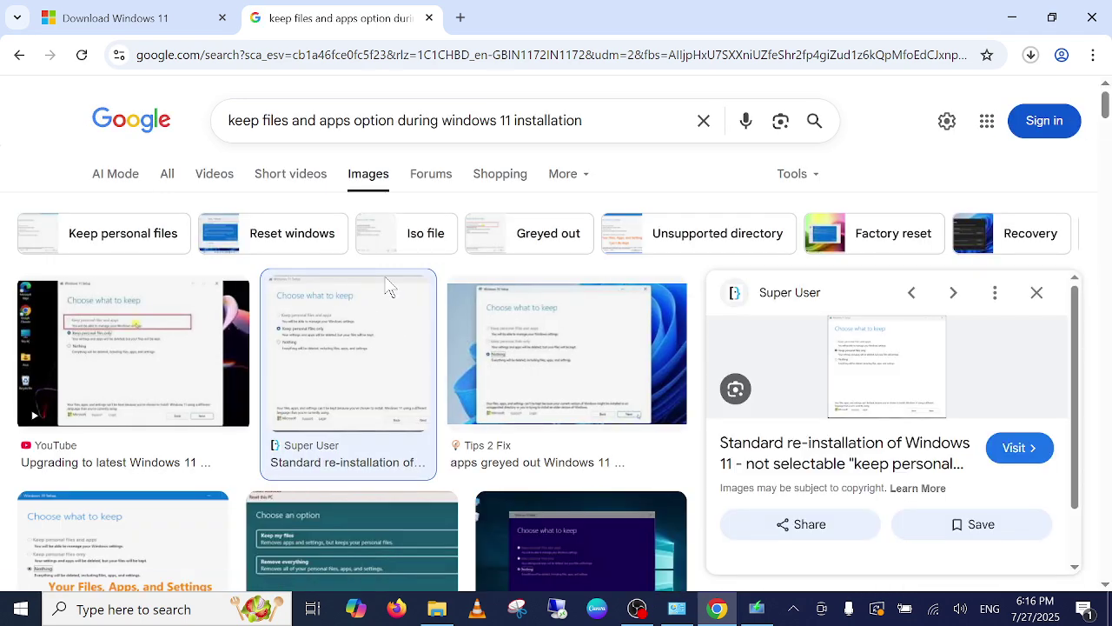
left_click(1039, 294)
left_click(686, 376)
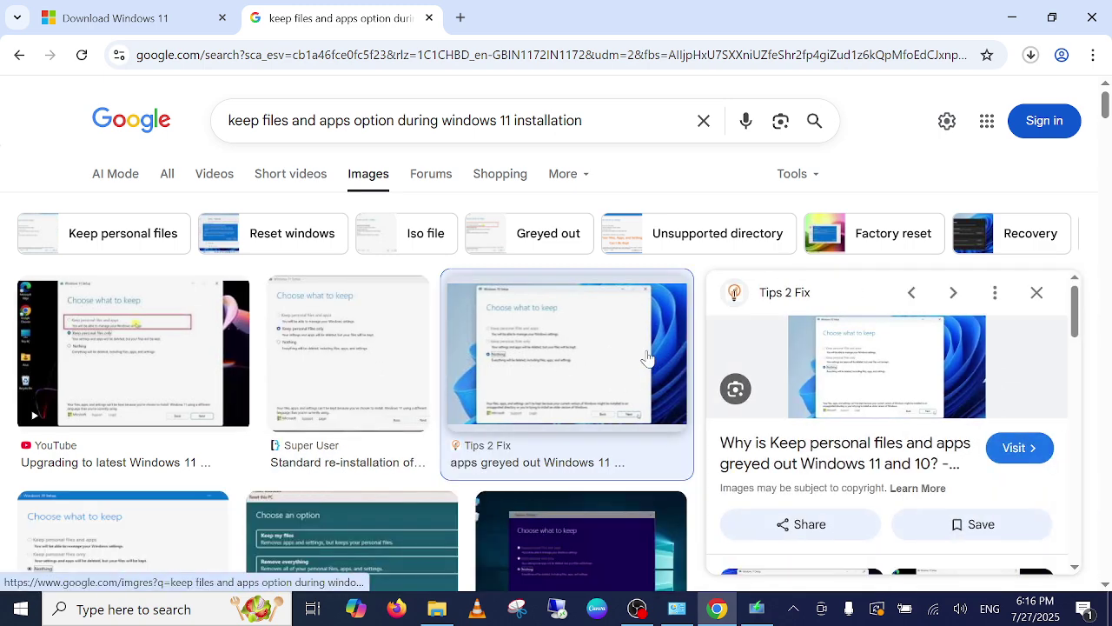
left_click(1036, 292)
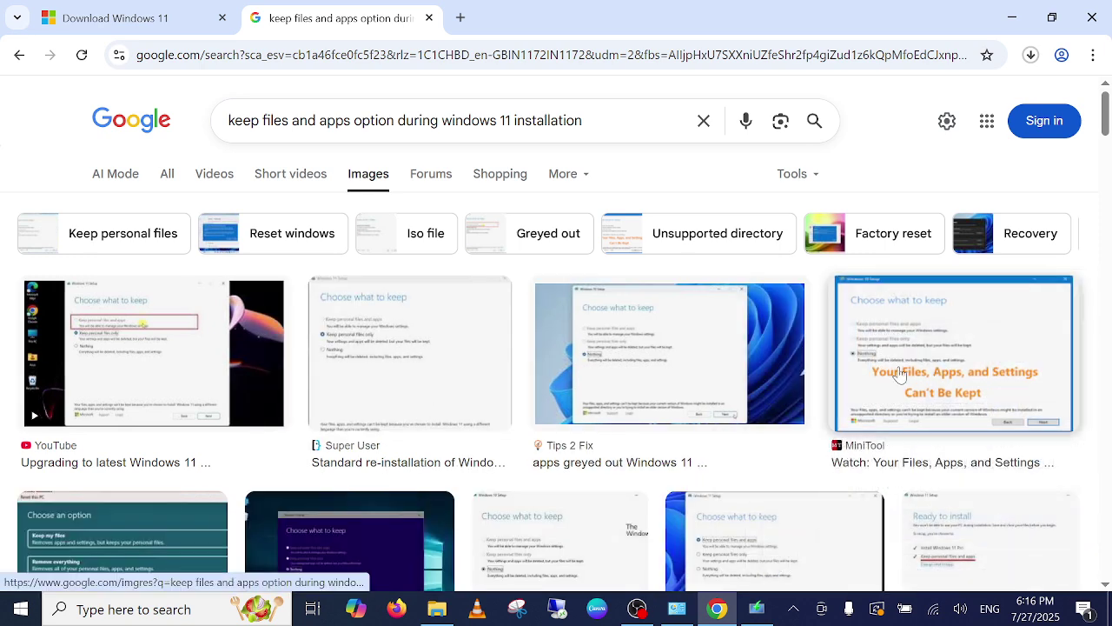
left_click(900, 374)
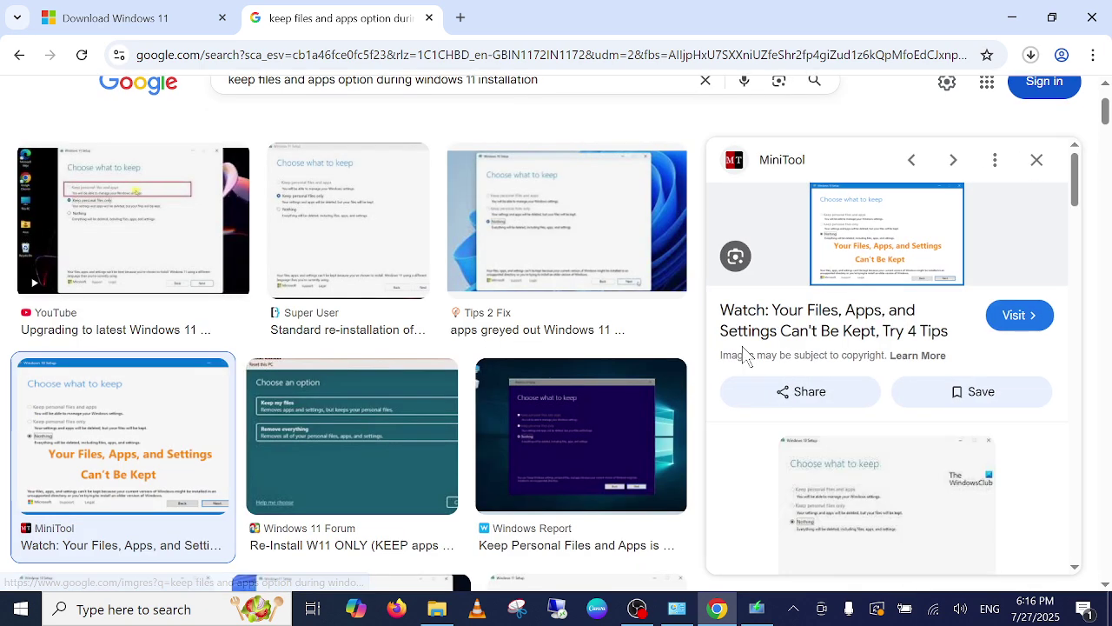
left_click(1047, 172)
left_click(194, 241)
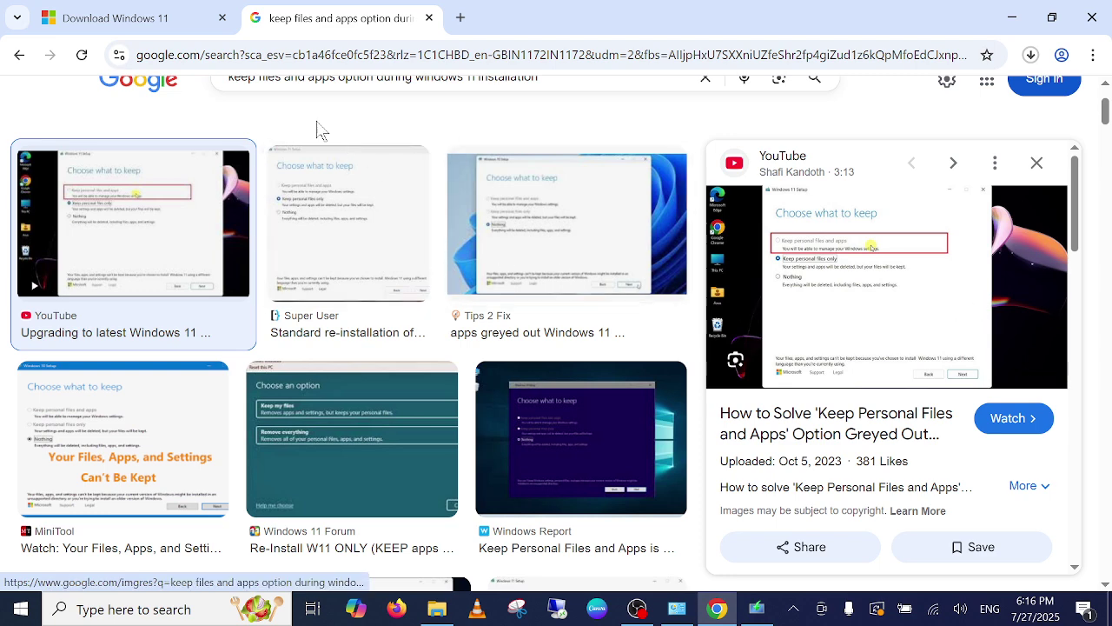
Switch to Windows 11 Setup, continue past the Install Windows 11 page to the update check, and minimize the installer
left_click(756, 608)
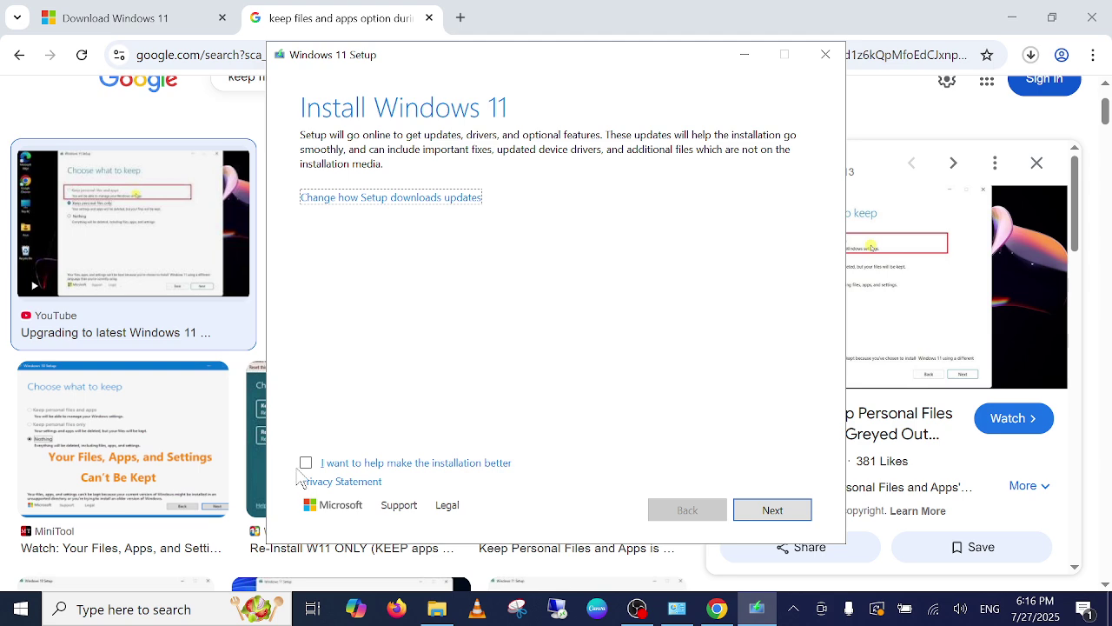
left_click(773, 512)
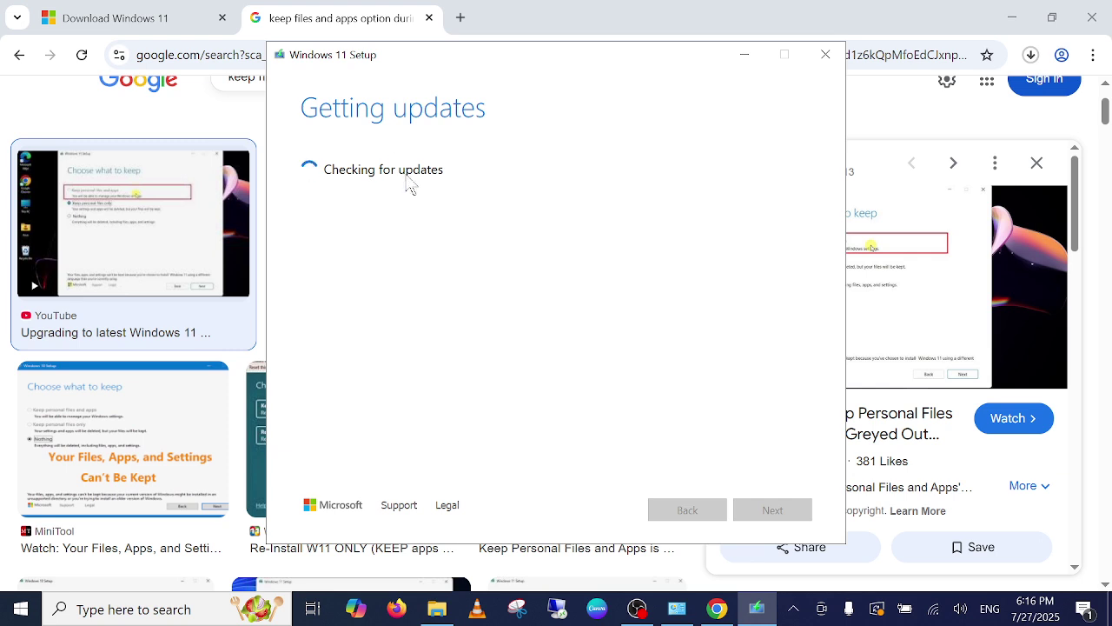
left_click(743, 54)
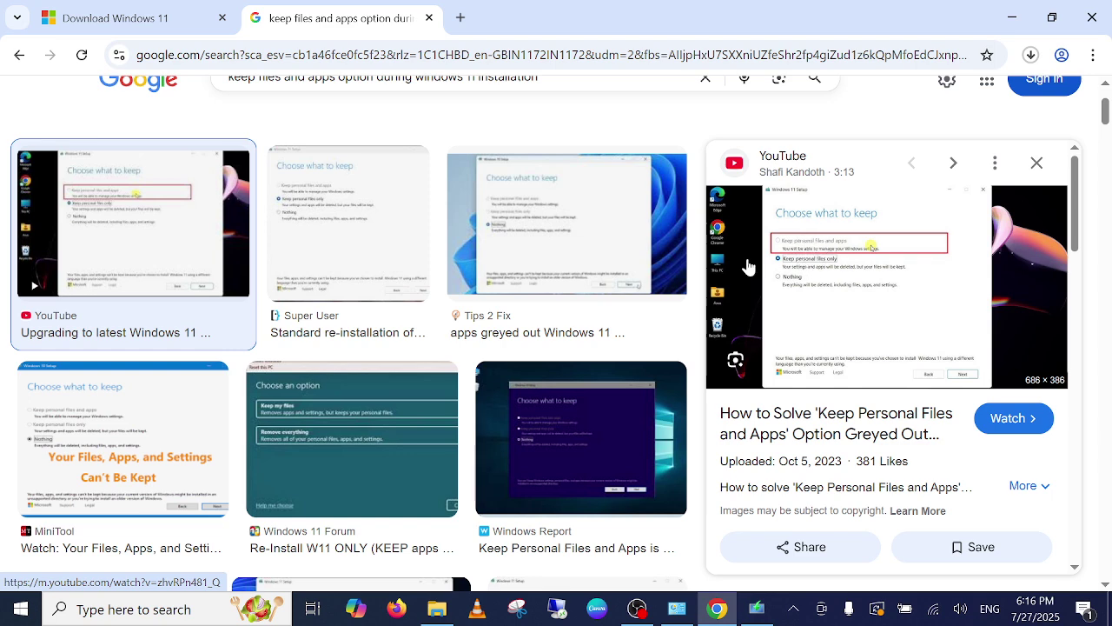
Preview the MiniTool "Choose what to keep" image and review the x64 ISO section of the Download Windows 11 page
left_click(174, 380)
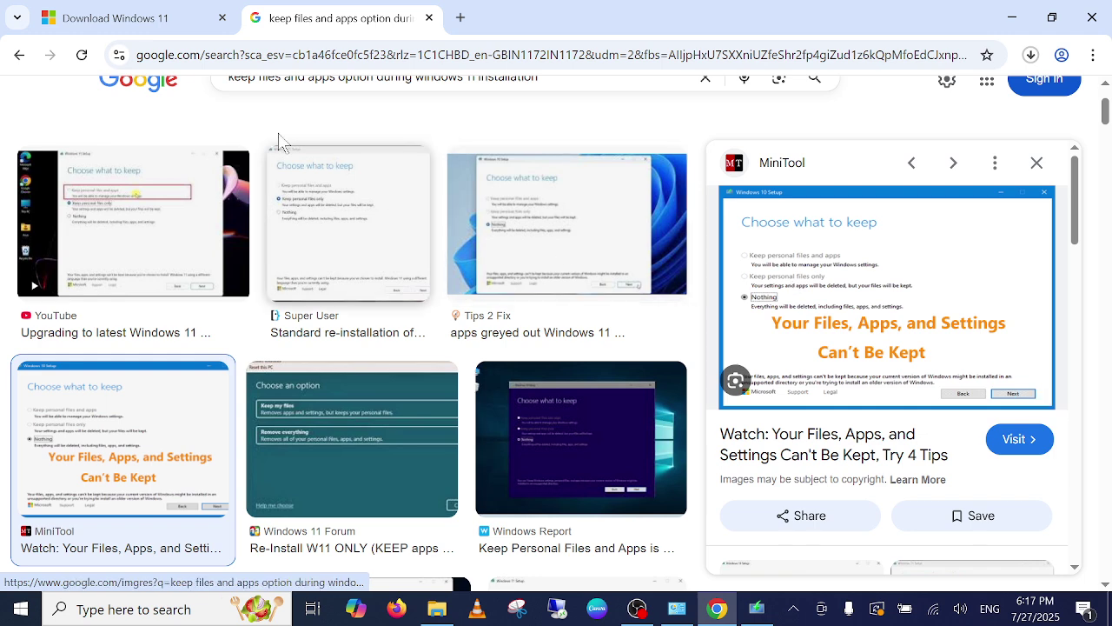
left_click(141, 24)
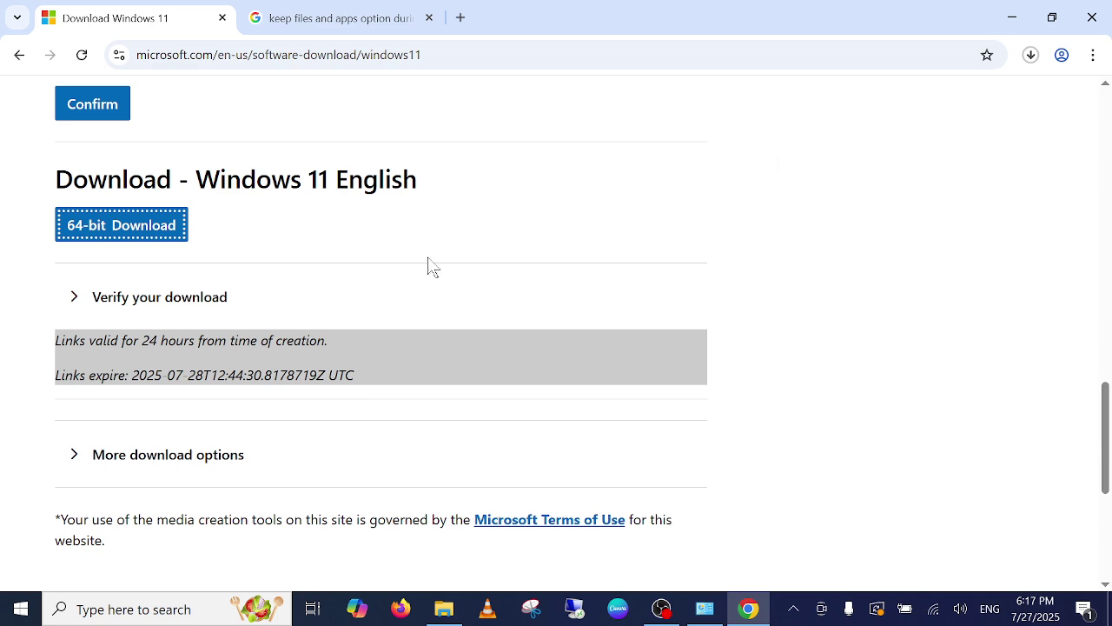
scroll(426, 266, "up", 2)
scroll(278, 201, "up", 2)
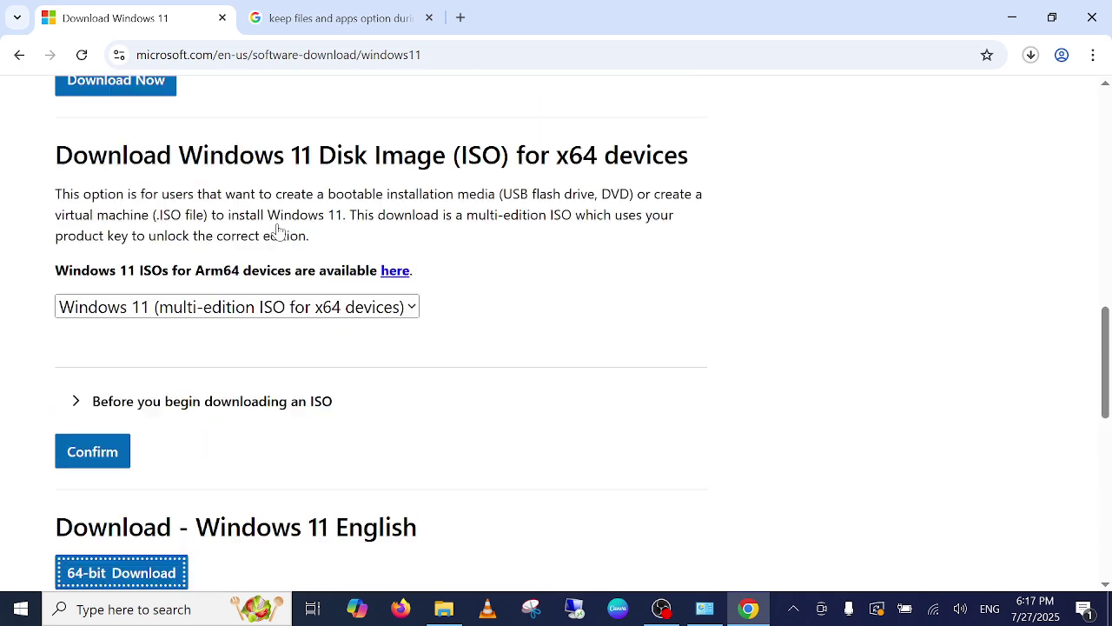
scroll(276, 263, "up", 2)
scroll(278, 264, "down", 5)
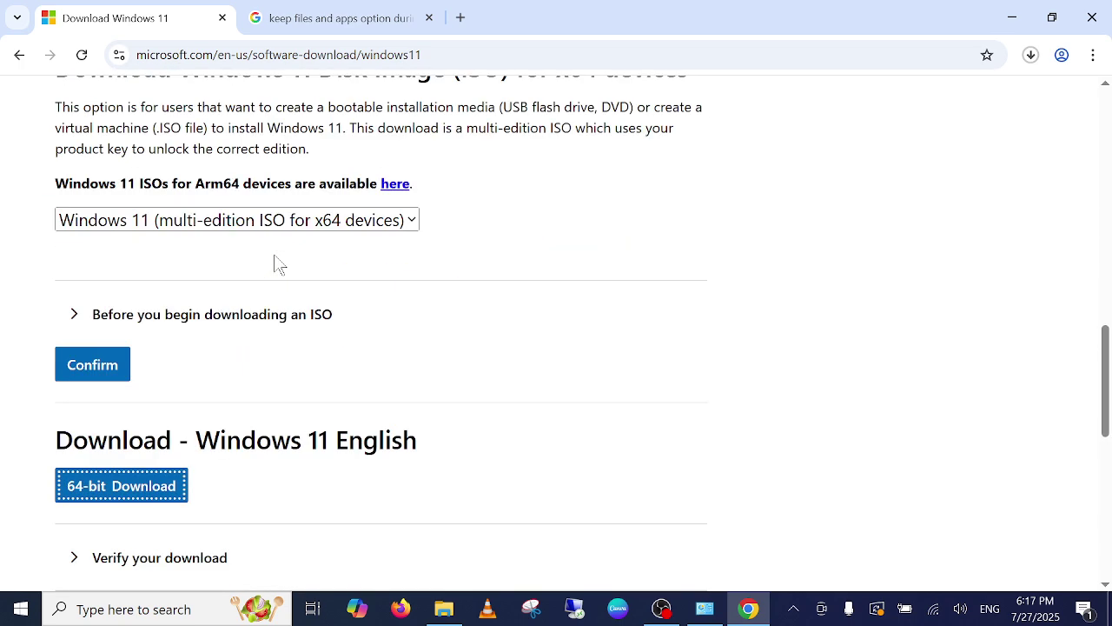
Reopen Microsoft's Download Windows 11 page and try to open the edition list in the x64 Disk Image (ISO) section
left_click(19, 55)
left_click(179, 269)
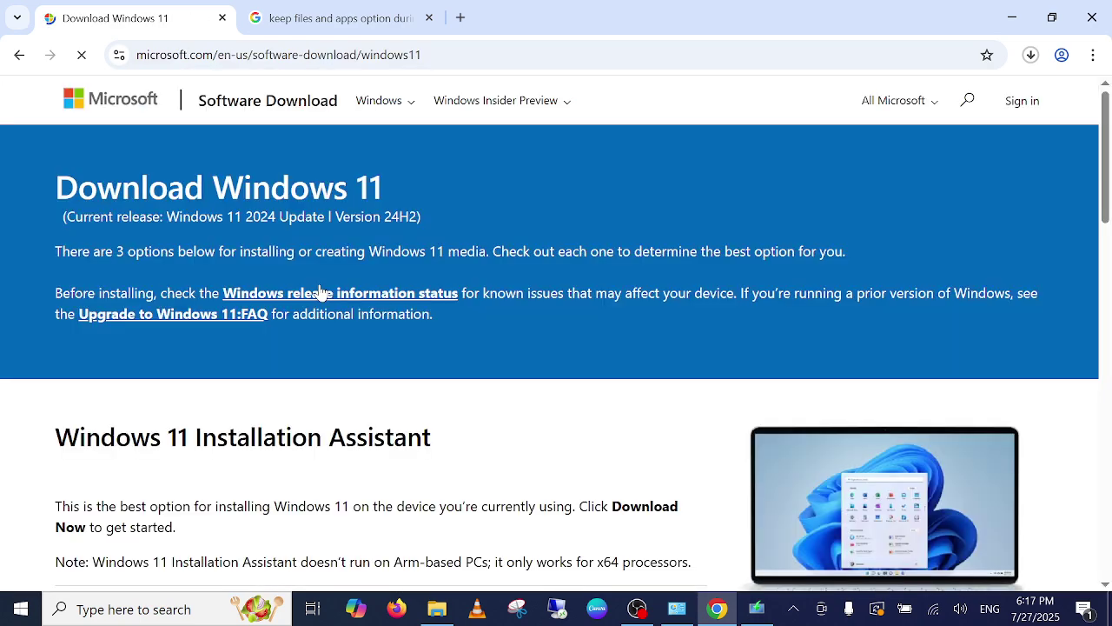
scroll(322, 293, "down", 8)
scroll(322, 293, "down", 2)
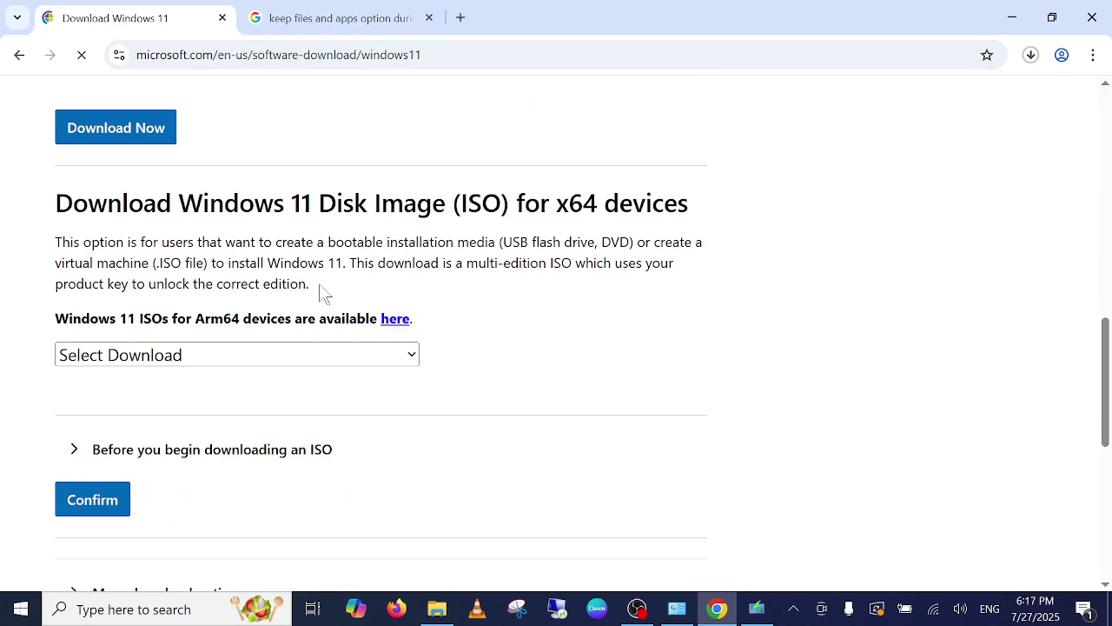
left_click(247, 357)
left_click(414, 356)
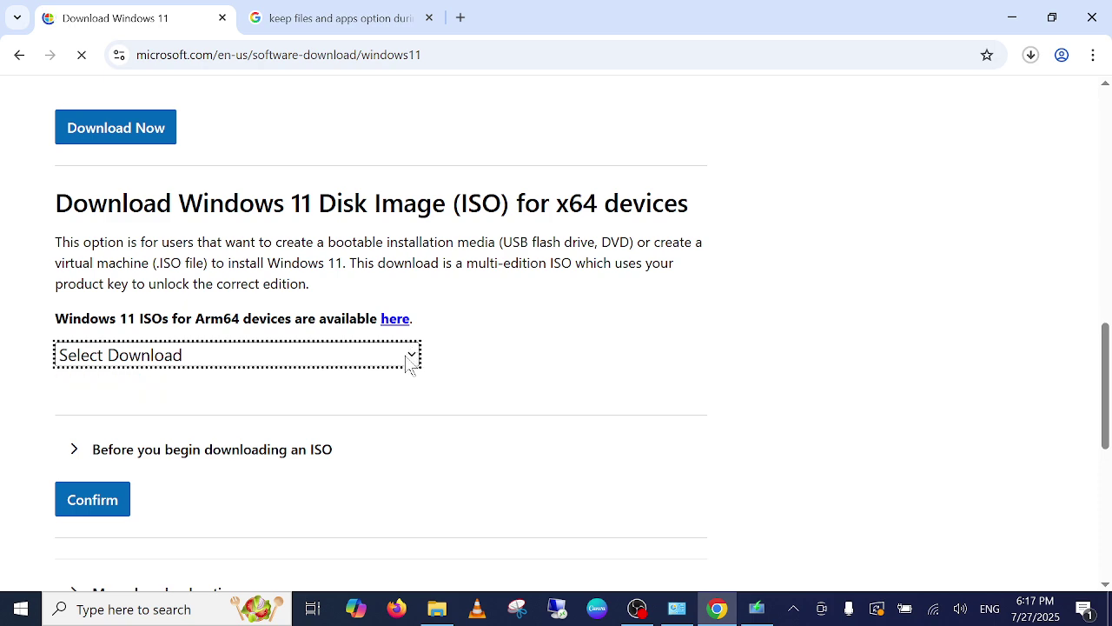
left_click(416, 363)
Reload the Download Windows 11 page and try again to open the x64 ISO edition list
scroll(440, 286, "down", 3)
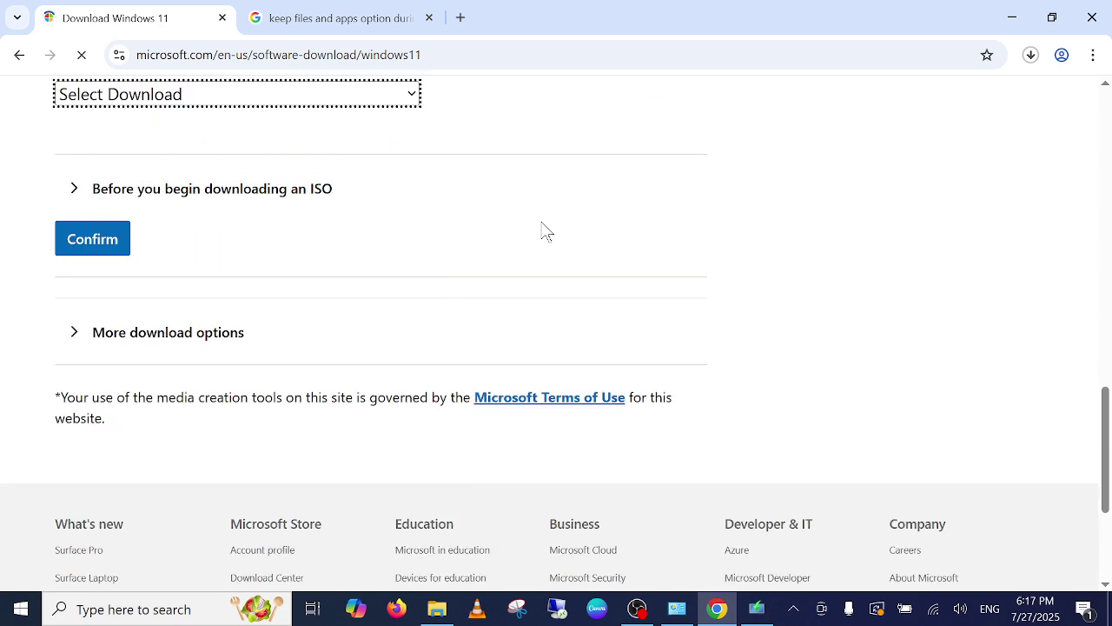
scroll(484, 294, "up", 1)
scroll(483, 295, "up", 2)
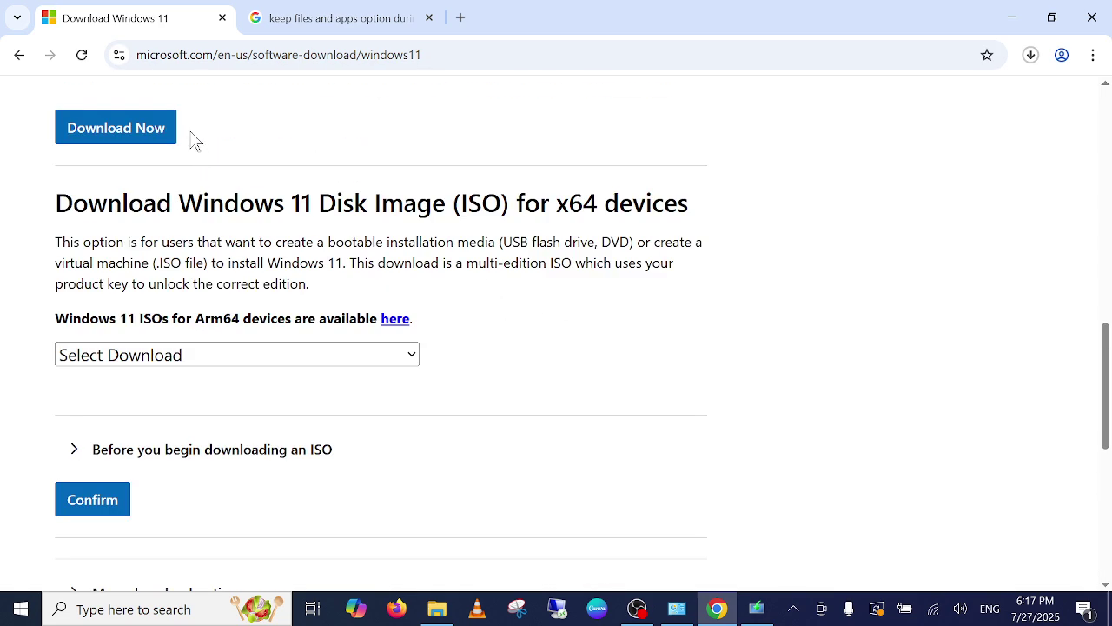
left_click(79, 55)
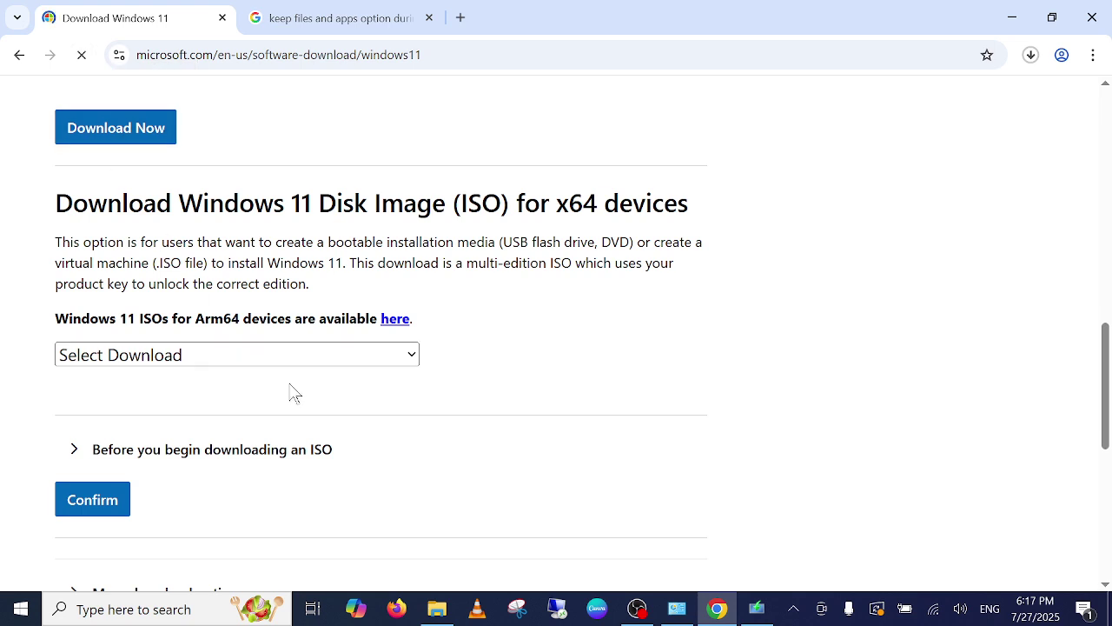
left_click(416, 356)
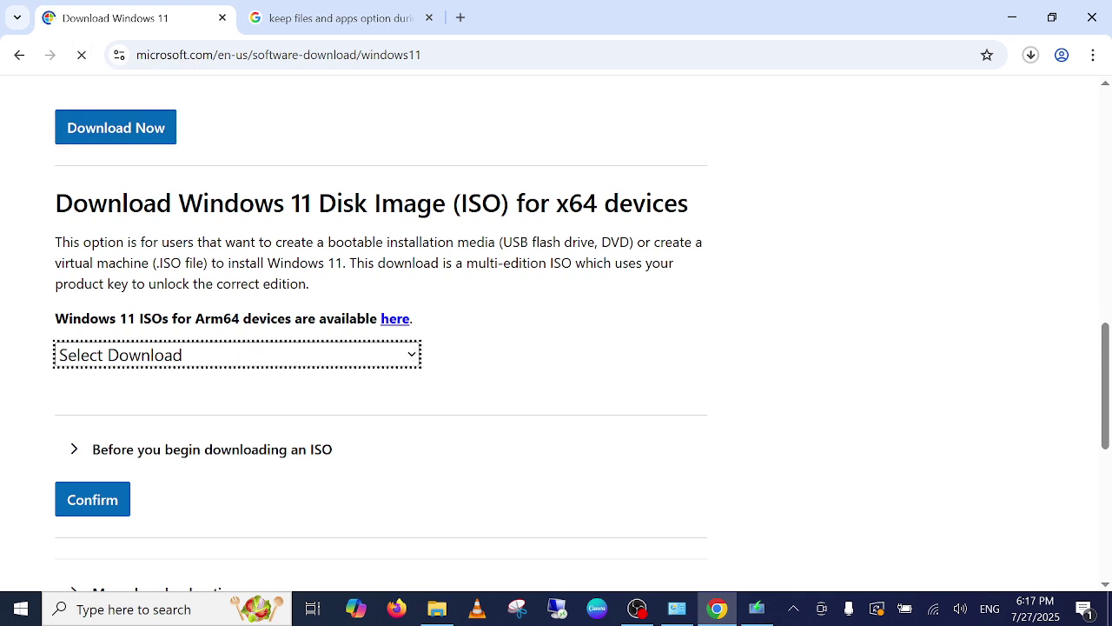
Save the previewed MiniTool "Choose what to keep" image to Downloads as your-files-apps-settings-cant-be-kept-thumbnail.png
left_click(334, 27)
right_click(822, 250)
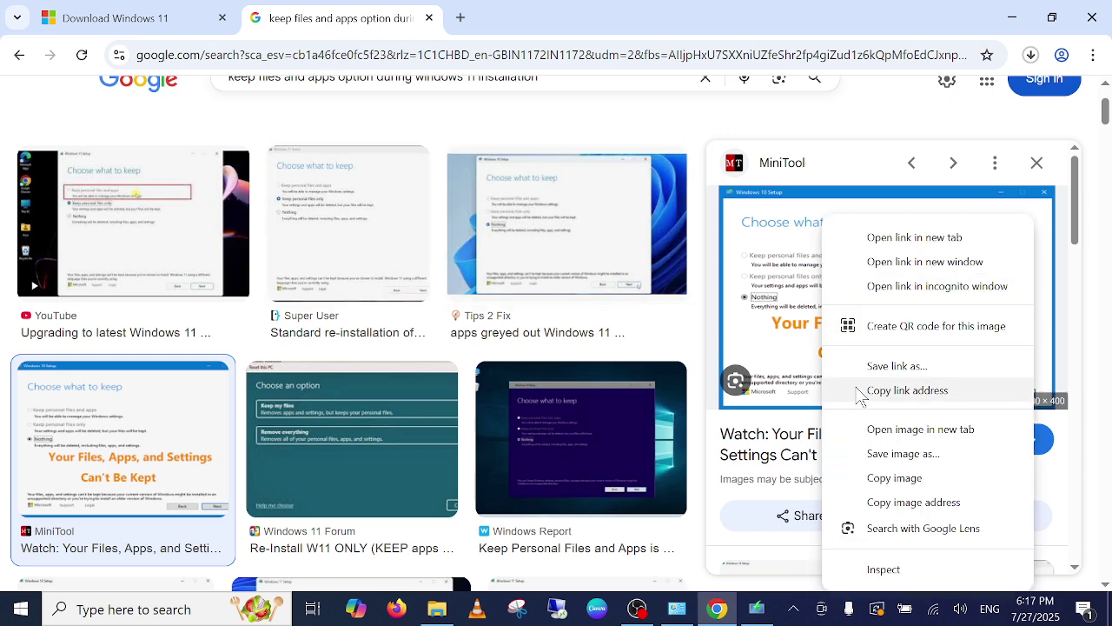
left_click(888, 478)
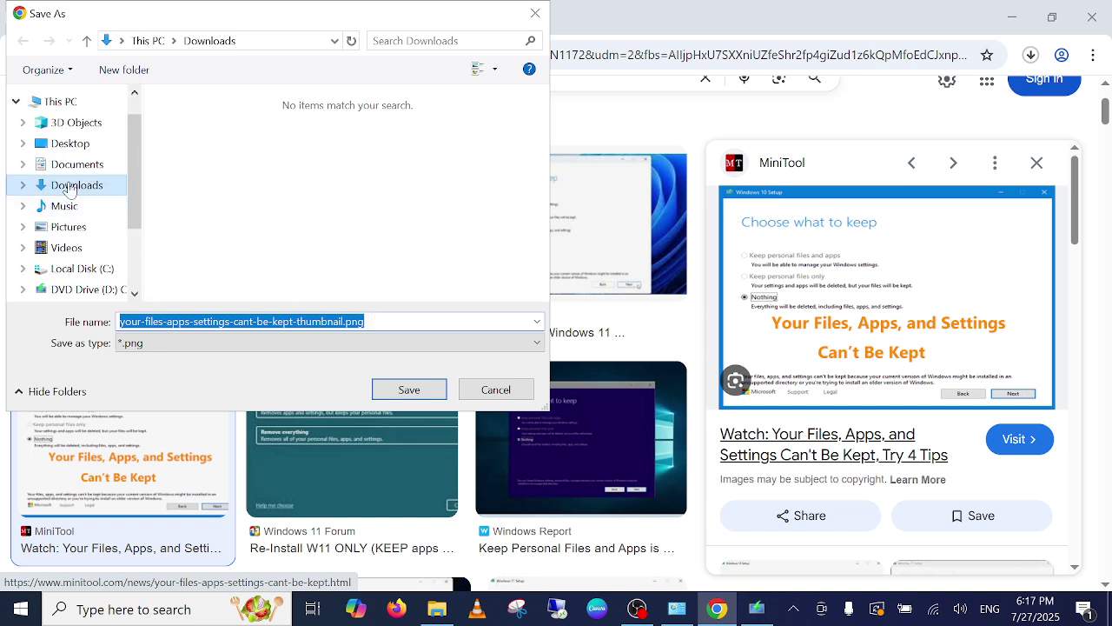
left_click(424, 392)
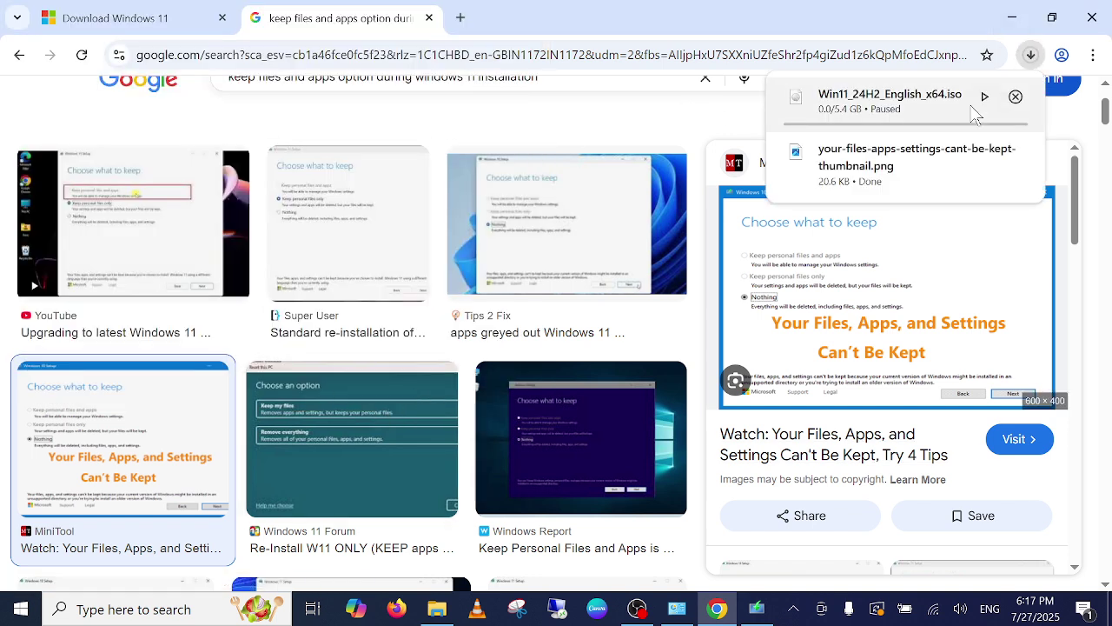
On the Download Windows 11 page, select and confirm Windows 11 (multi-edition ISO for x64 devices)
left_click(173, 21)
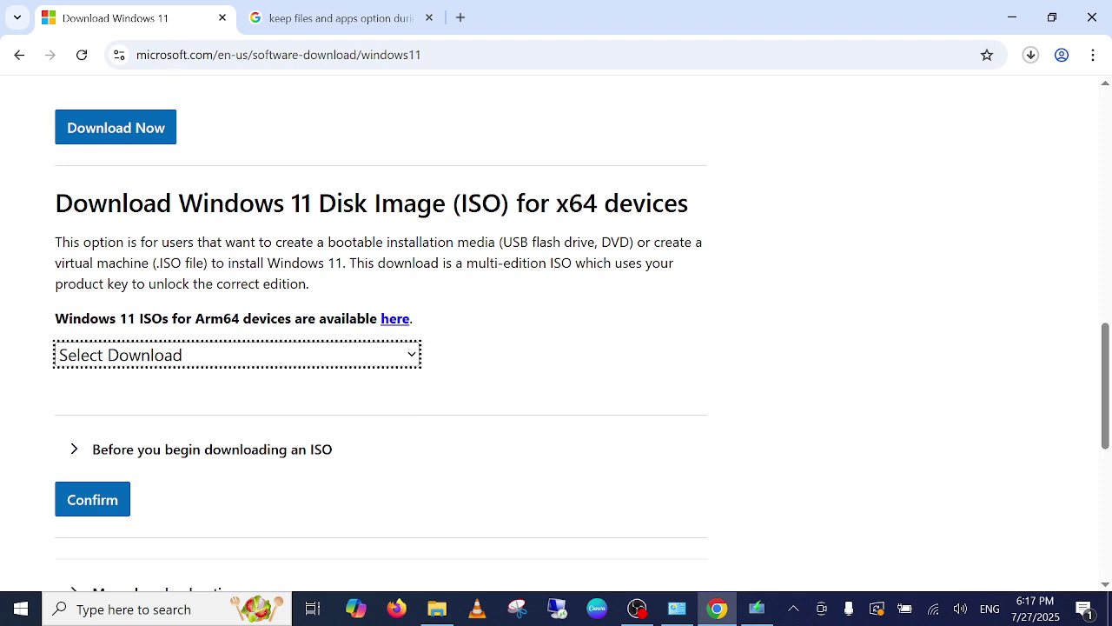
left_click(409, 356)
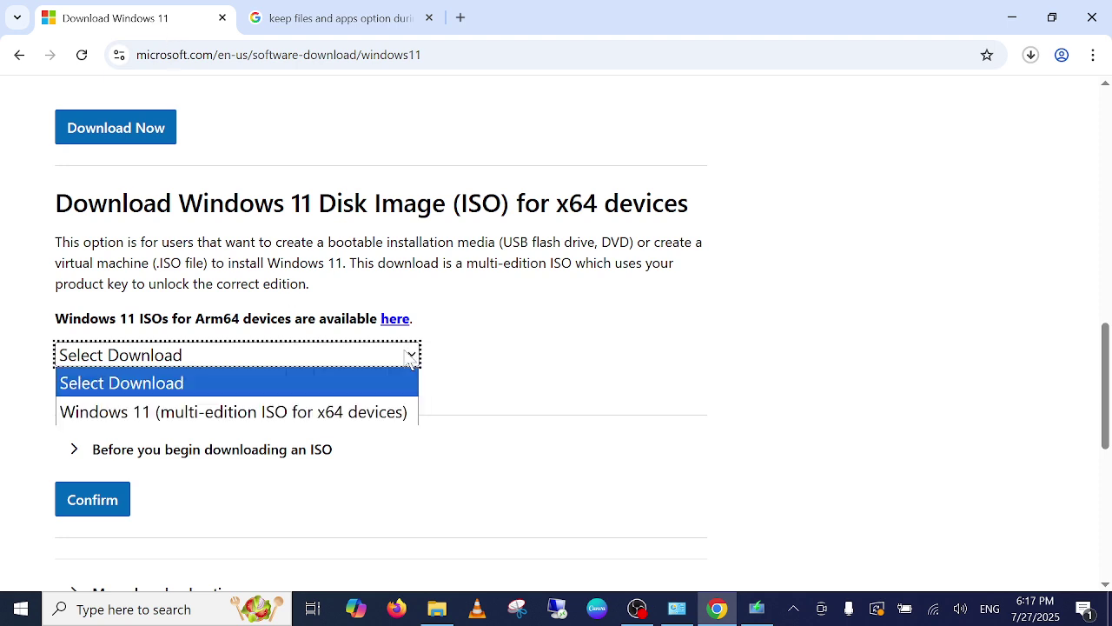
left_click(311, 410)
left_click(92, 501)
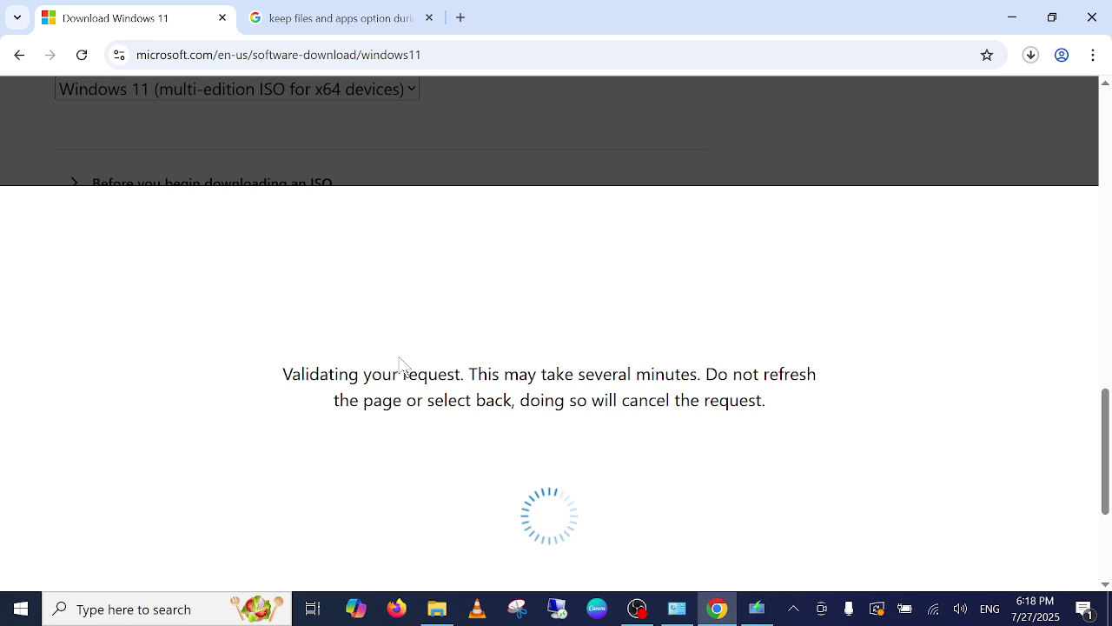
Confirm English International as the product language and start the 64-bit Windows 11 ISO download
left_click(209, 407)
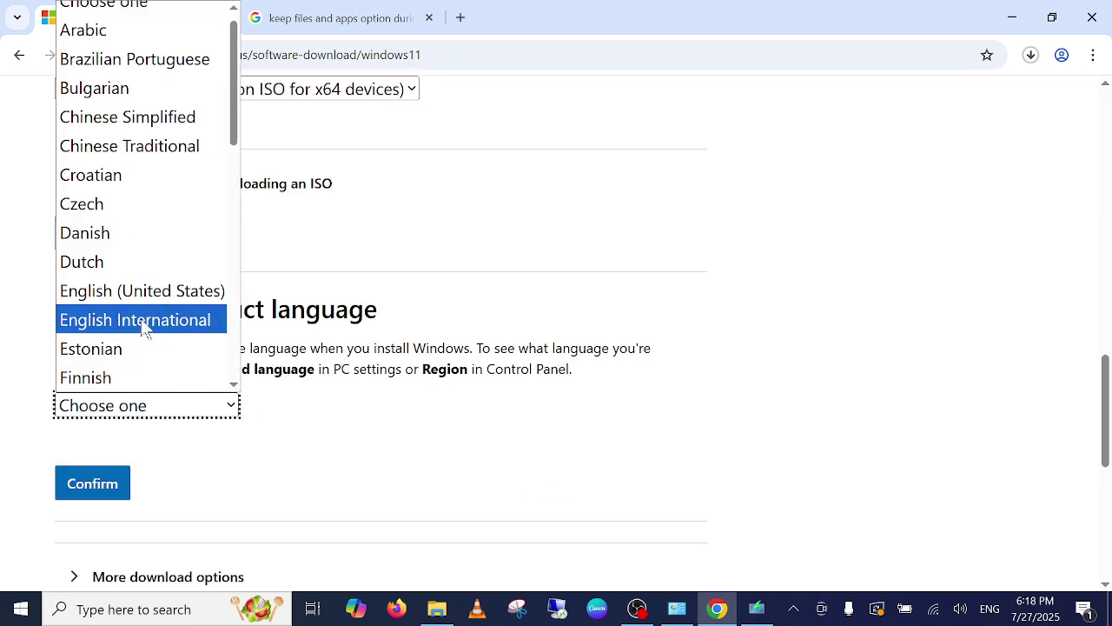
left_click(165, 323)
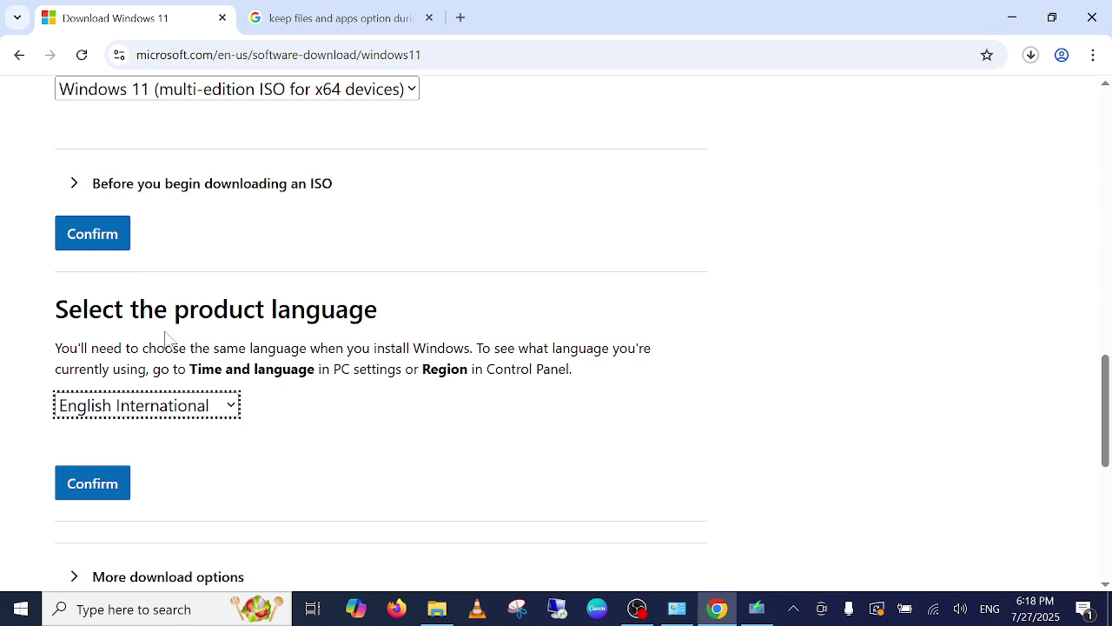
left_click(103, 489)
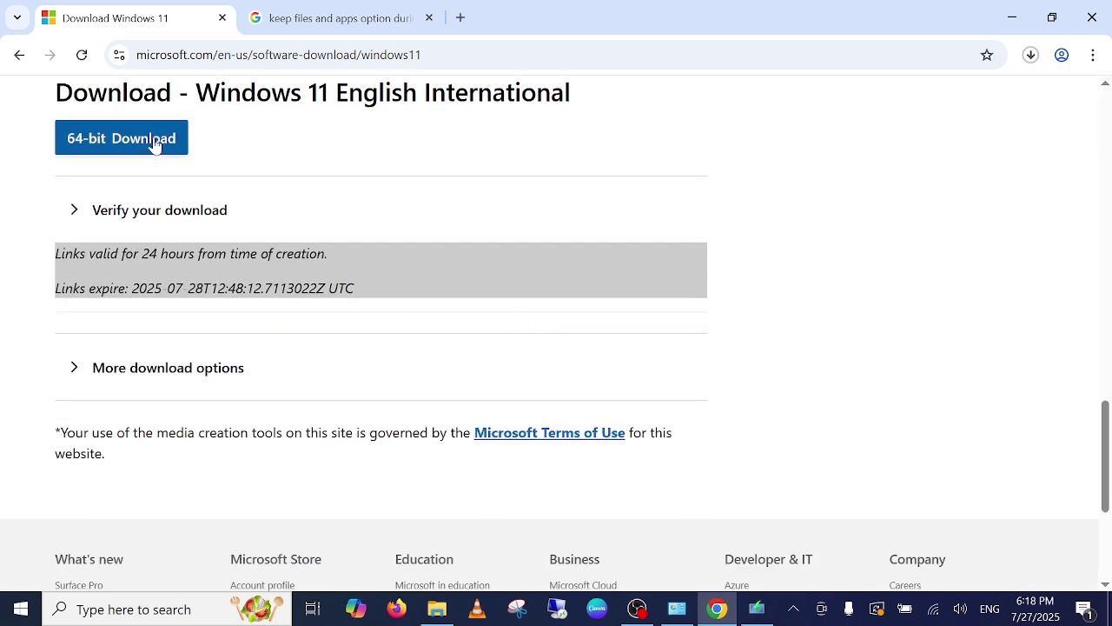
left_click(154, 141)
Look at the MiniTool image again and check the recent download history for the Windows 11 ISO files
left_click(321, 22)
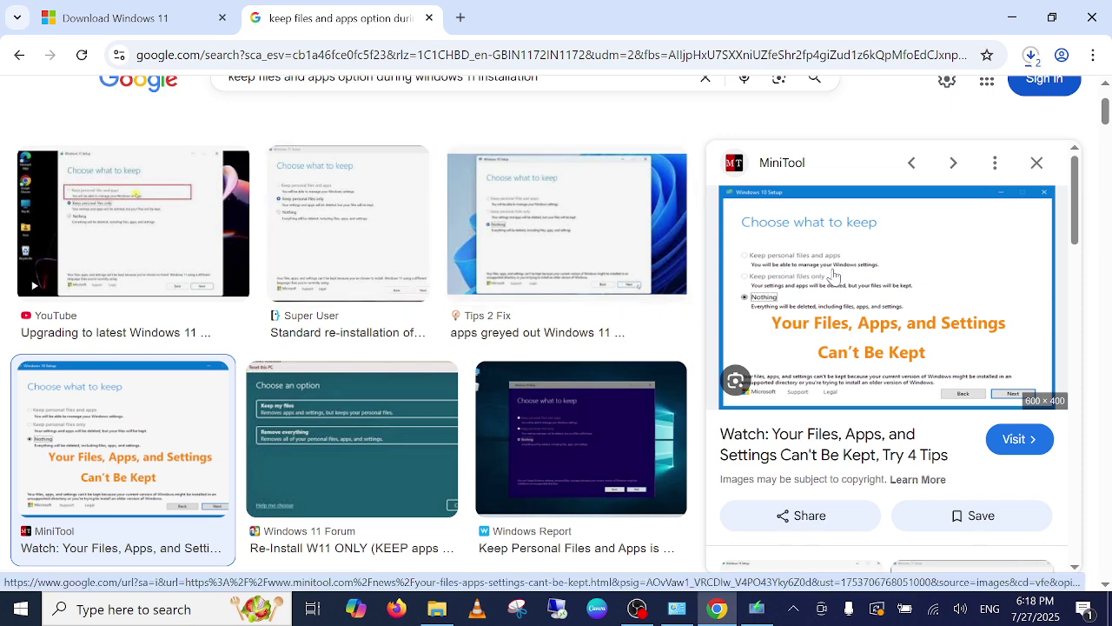
left_click(144, 17)
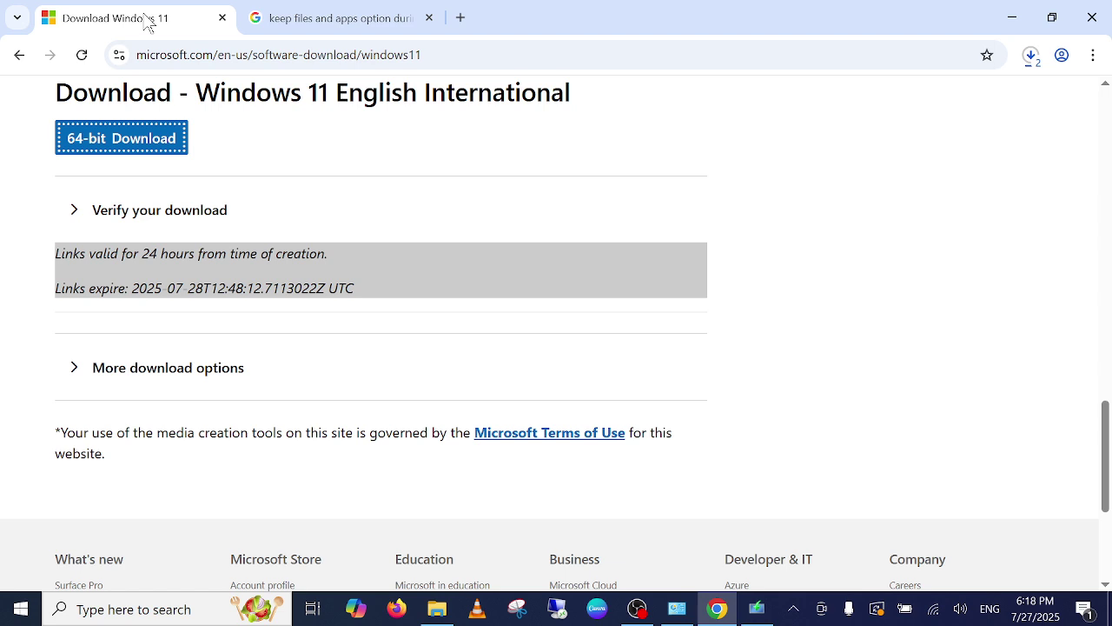
left_click(1032, 55)
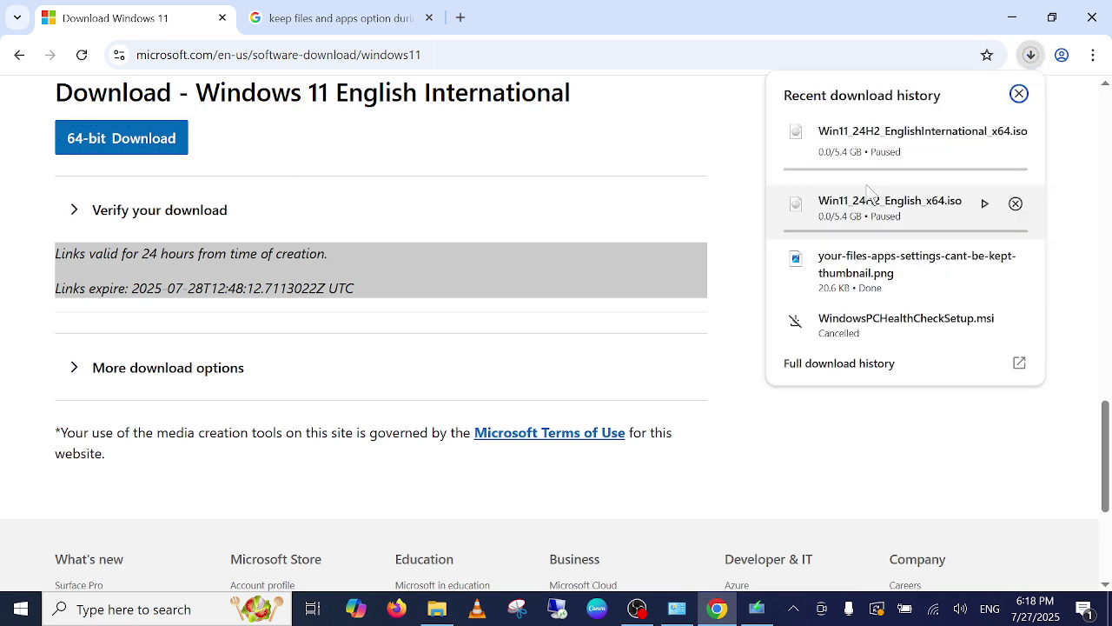
Exit Chrome despite the downloads in progress and close Windows 11 Setup, minimizing its window while it cleans up
left_click(1097, 19)
left_click(1097, 18)
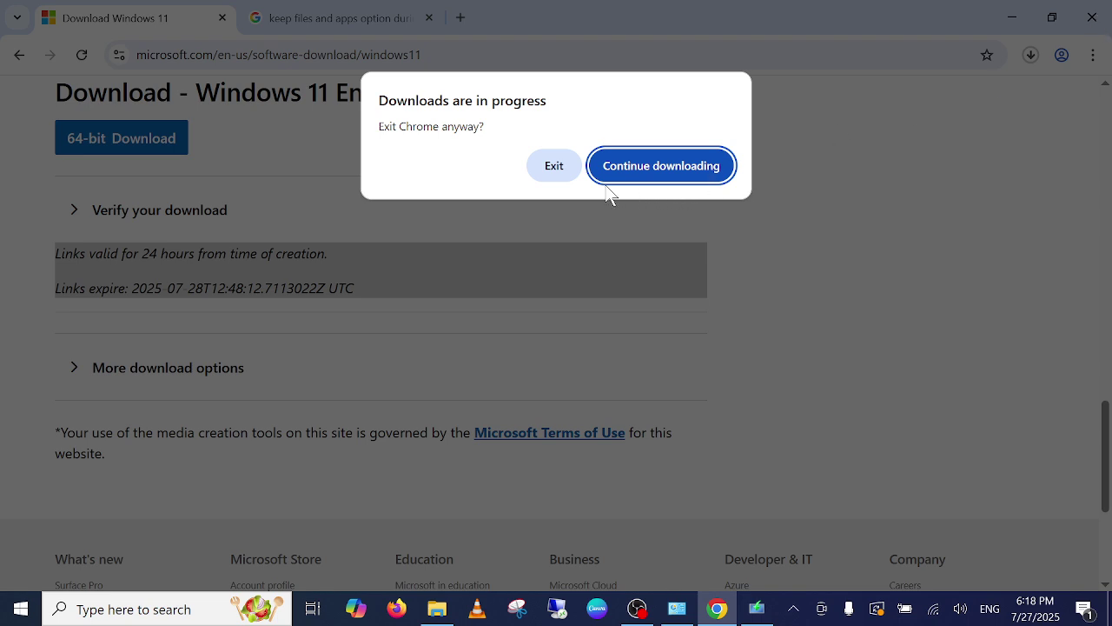
left_click(554, 167)
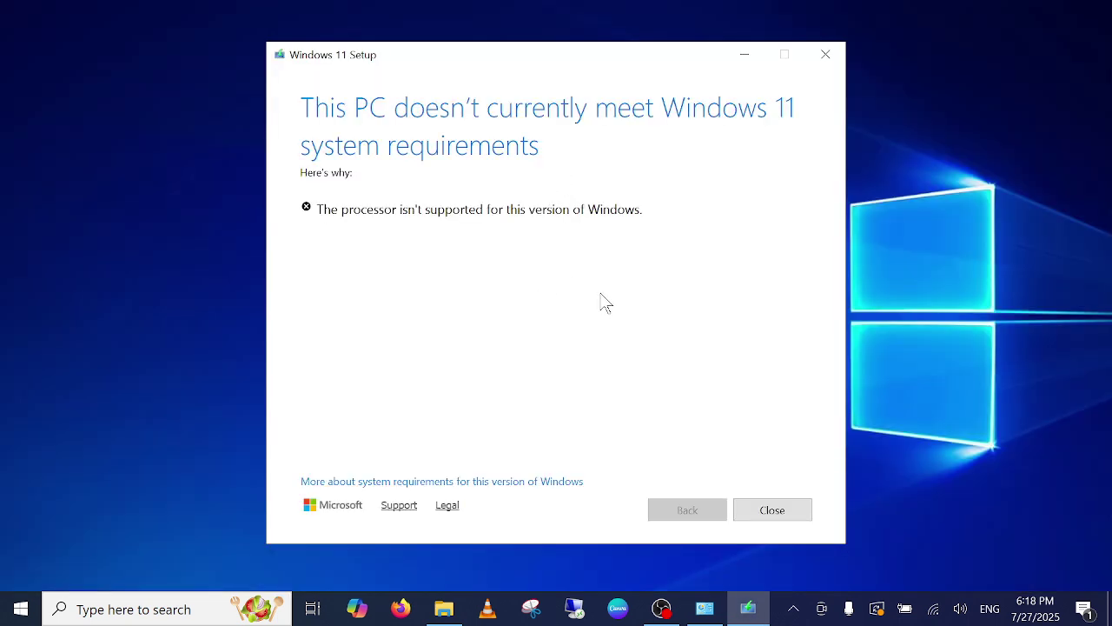
left_click(778, 517)
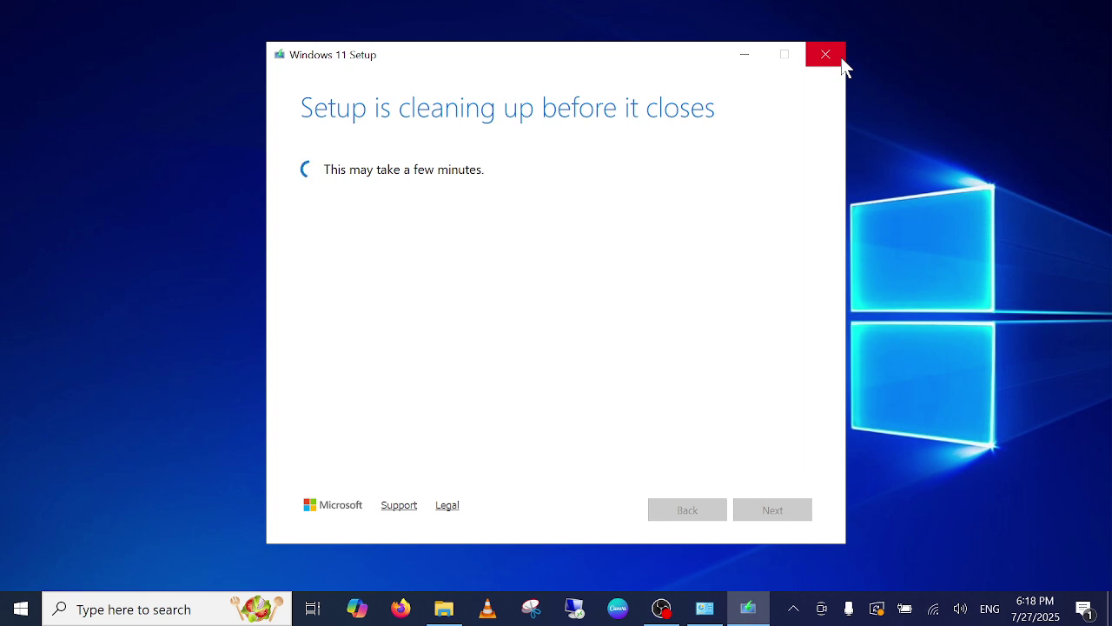
left_click(738, 59)
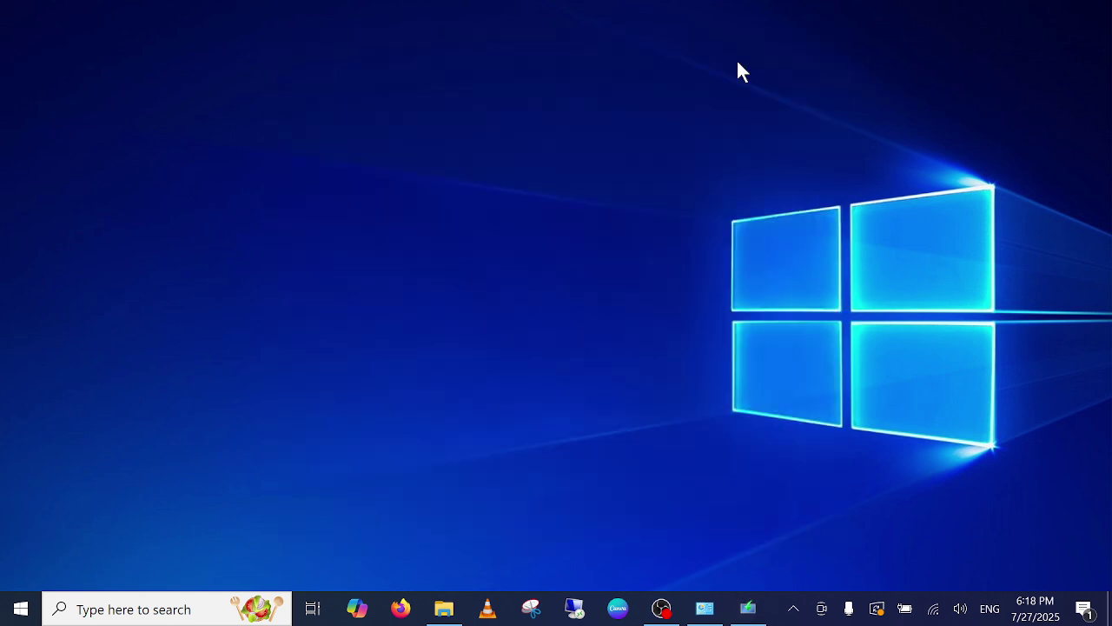